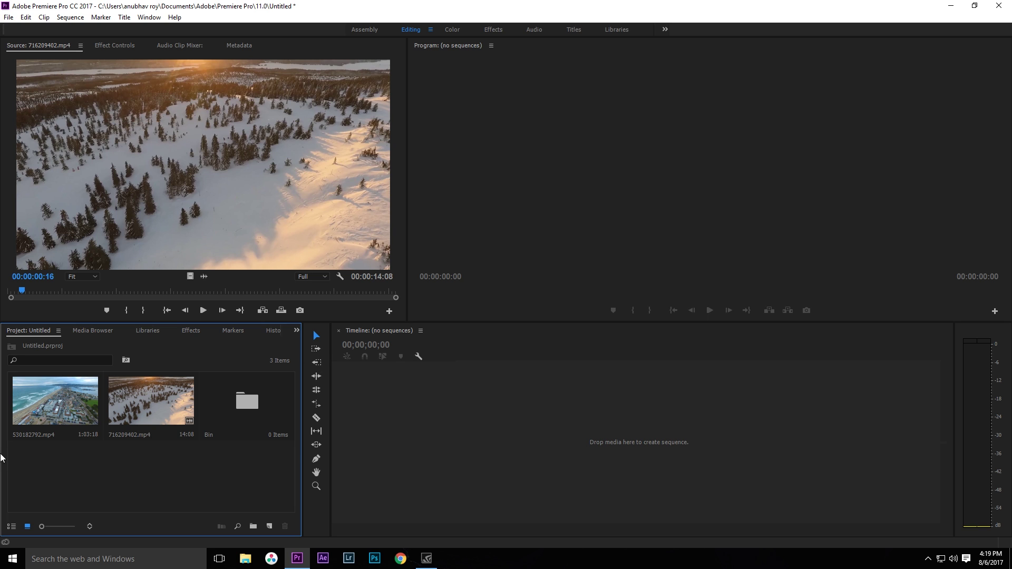
Load 530182792.mp4 into the Source monitor and play it from the start.
{"action": "left_click_drag", "start_coordinate": [30, 456], "coordinate": [142, 373]}
{"action": "left_click_drag", "start_coordinate": [166, 459], "coordinate": [63, 468]}
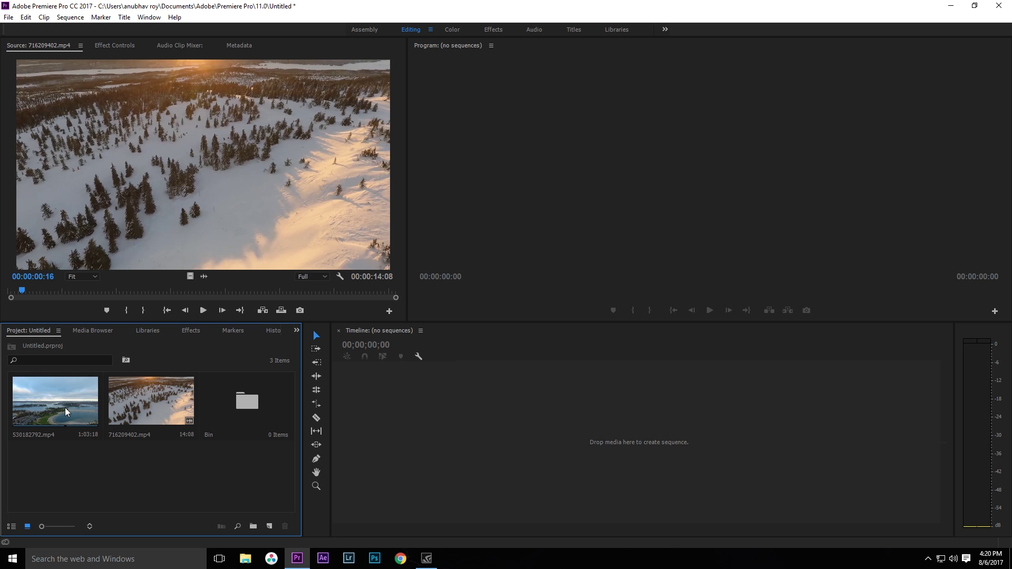
{"action": "left_click_drag", "start_coordinate": [67, 412], "coordinate": [85, 253]}
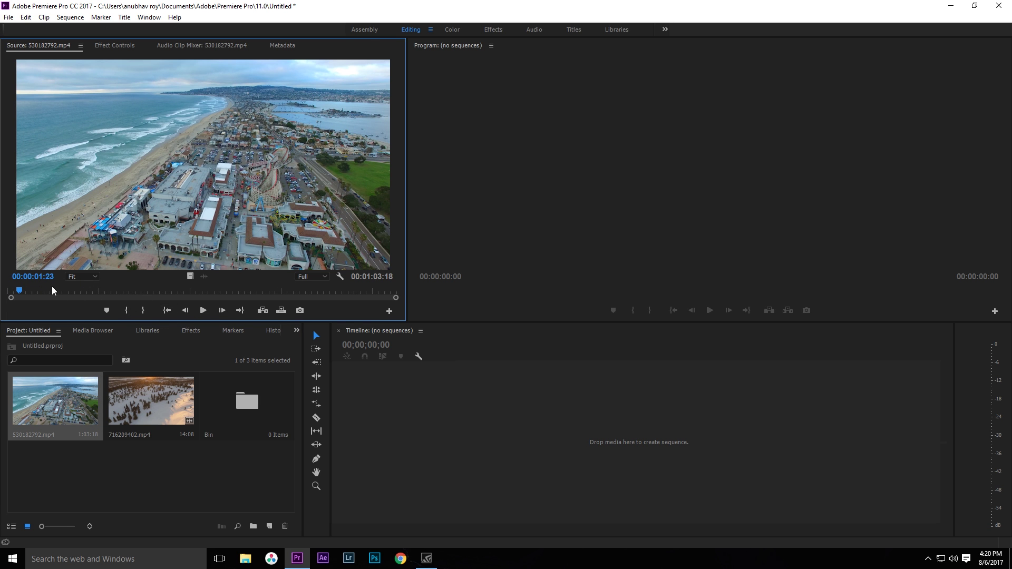
{"action": "left_click", "coordinate": [10, 290]}
{"action": "left_click", "coordinate": [200, 312]}
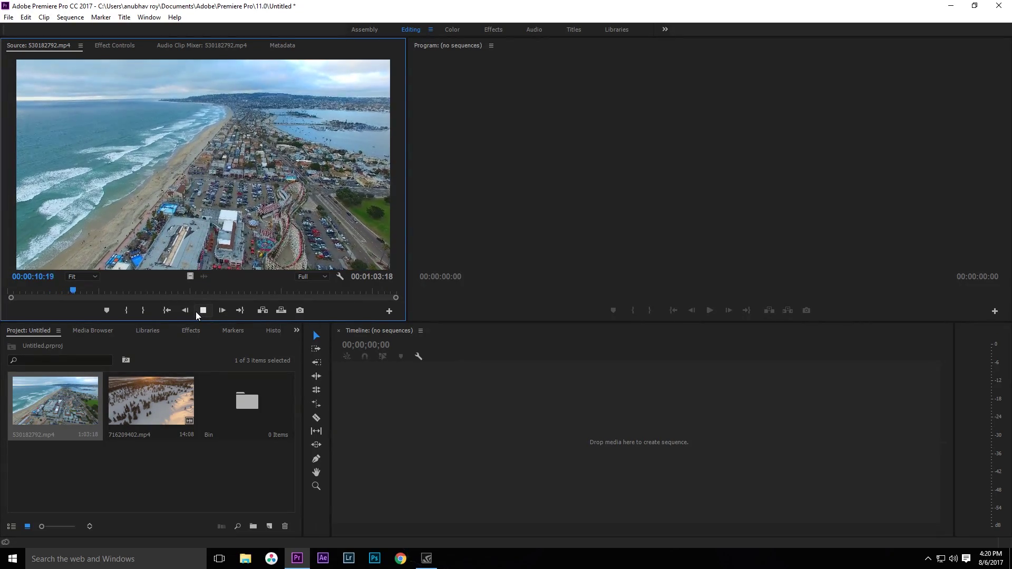
Stop the preview and build a new sequence from the clip's video only on V1.
{"action": "left_click", "coordinate": [200, 312]}
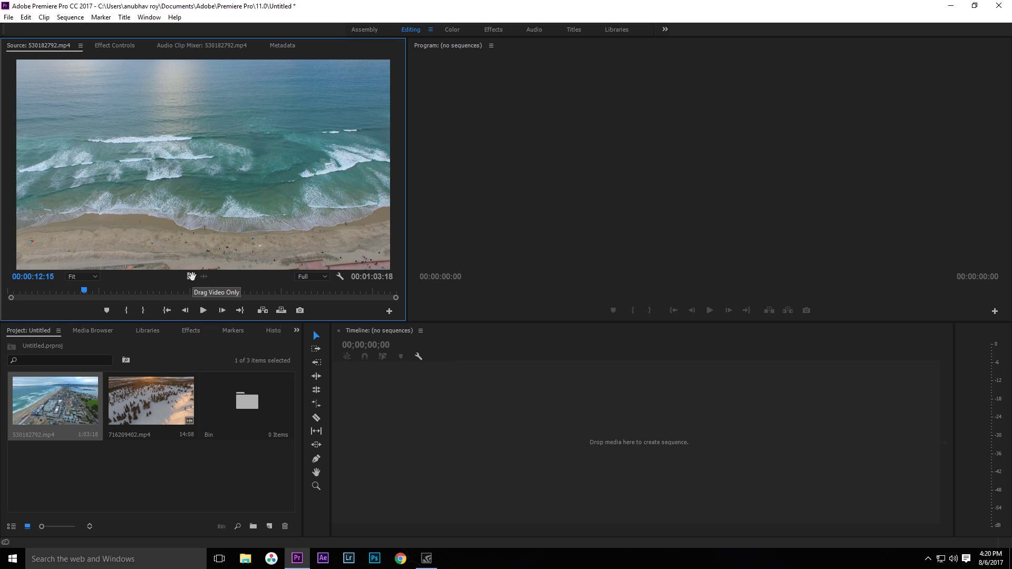
{"action": "left_click_drag", "start_coordinate": [191, 276], "coordinate": [356, 426]}
{"action": "left_click", "coordinate": [477, 353]}
{"action": "key", "text": "Home"}
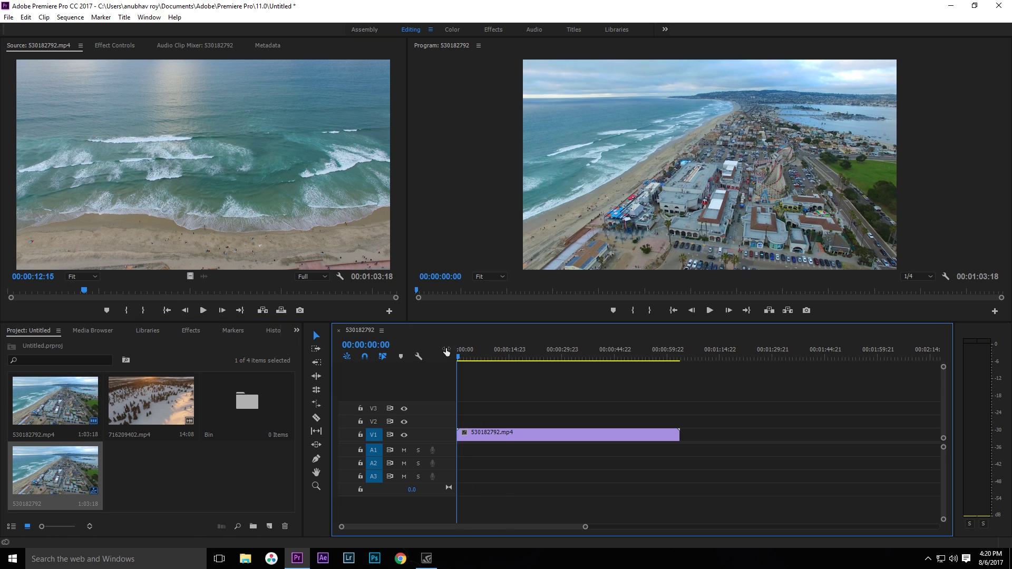
Keep playback at 1/4 resolution, play the sequence from the start, and zoom the timeline out.
{"action": "left_click", "coordinate": [930, 277]}
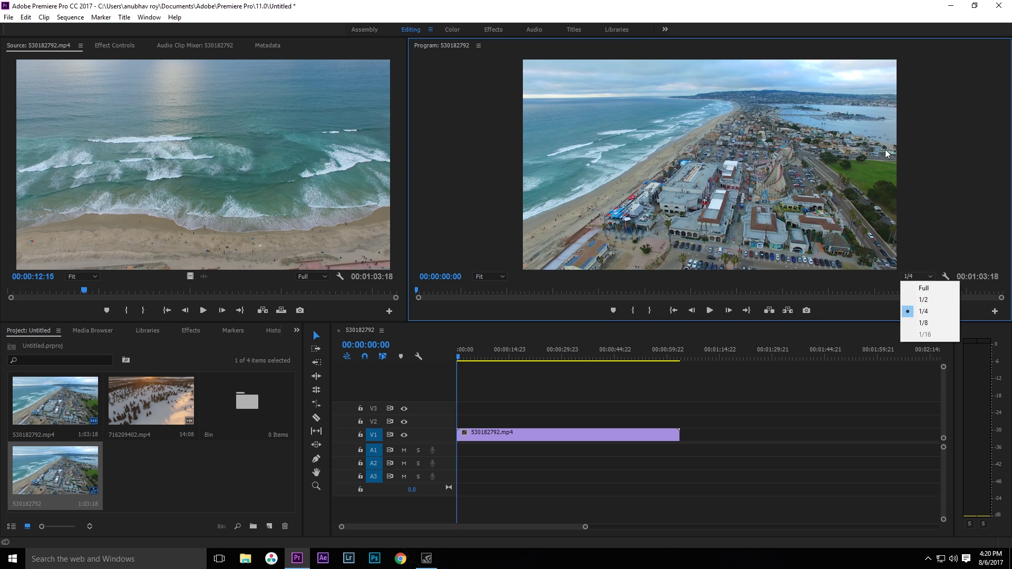
{"action": "left_click", "coordinate": [937, 311]}
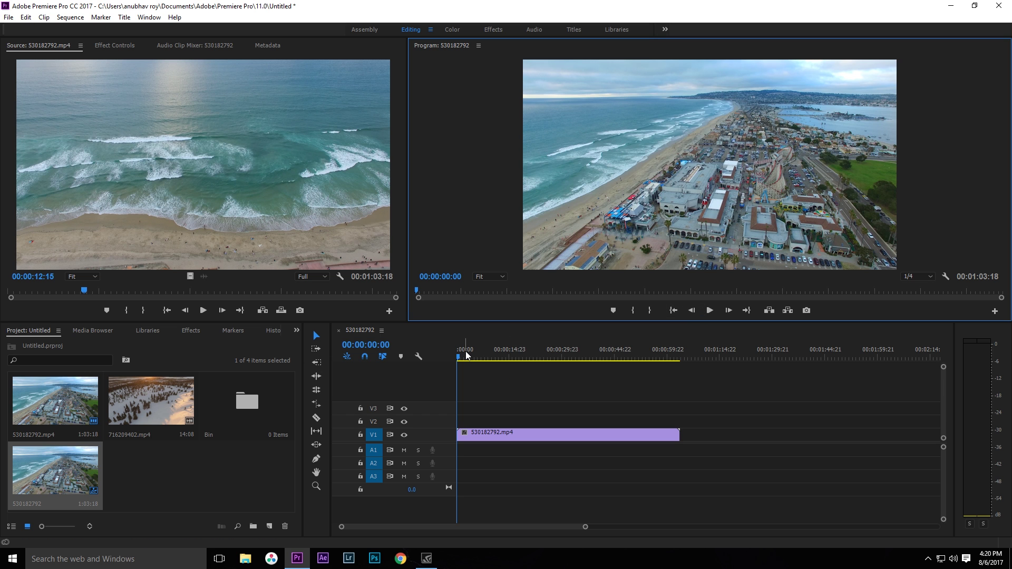
{"action": "left_click", "coordinate": [710, 310]}
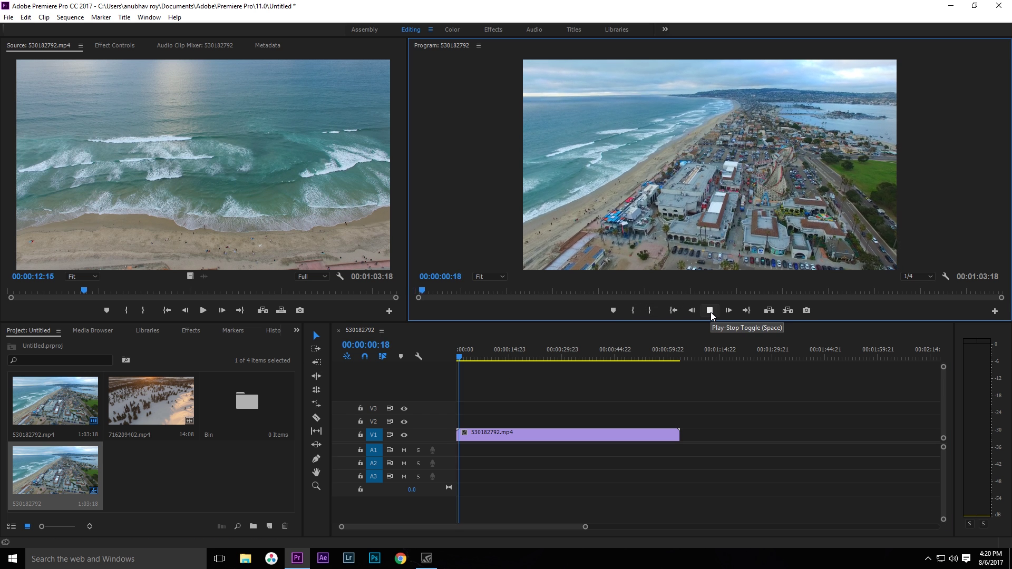
{"action": "left_click", "coordinate": [709, 310]}
{"action": "key", "text": "Home"}
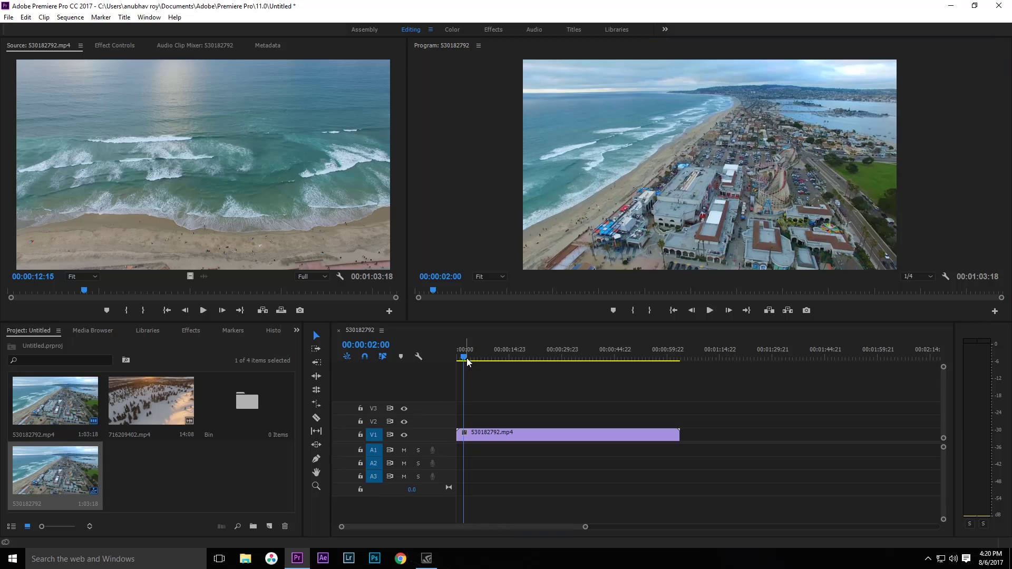
{"action": "left_click_drag", "start_coordinate": [585, 527], "coordinate": [695, 527]}
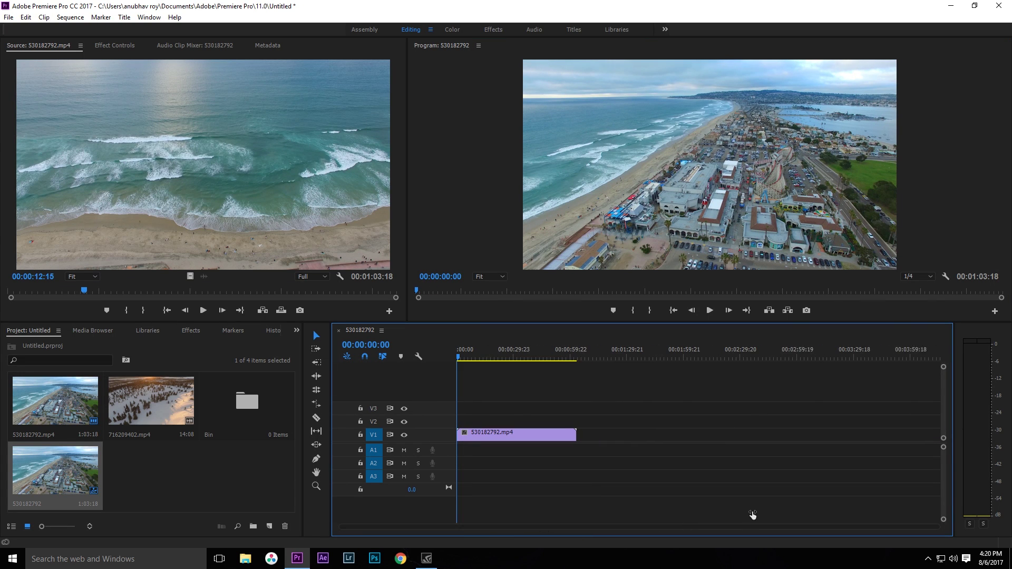
Create a new 3840x2160 adjustment layer in the Project panel.
{"action": "right_click", "coordinate": [227, 496]}
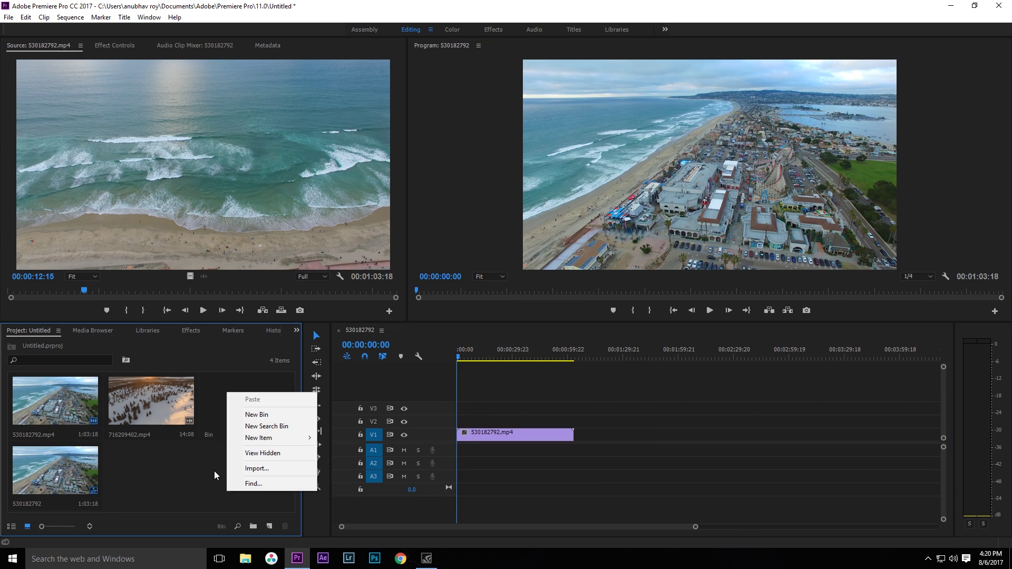
{"action": "mouse_move", "coordinate": [285, 438]}
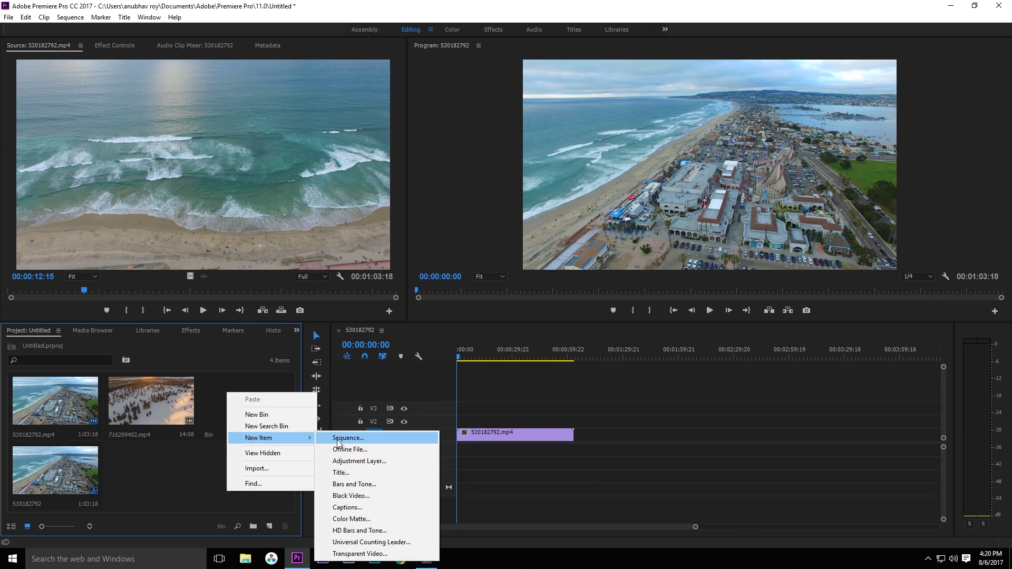
{"action": "left_click", "coordinate": [355, 462]}
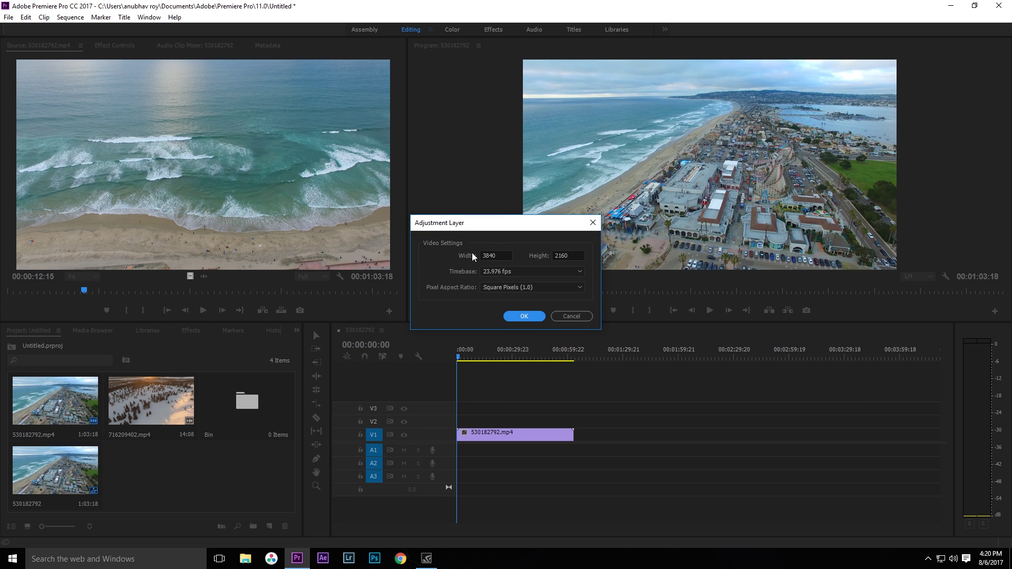
{"action": "left_click_drag", "start_coordinate": [496, 256], "coordinate": [487, 255]}
{"action": "left_click", "coordinate": [571, 254]}
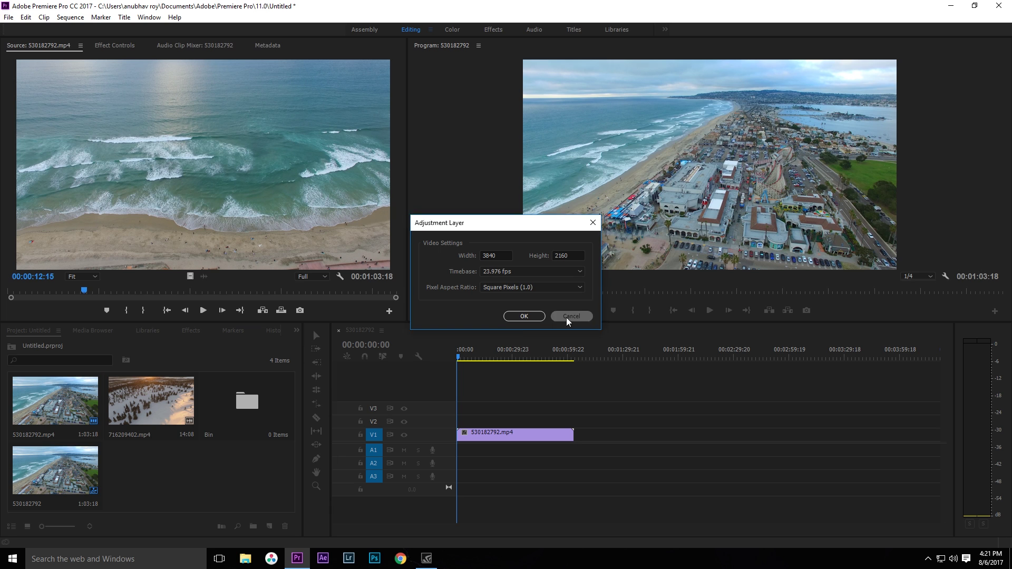
{"action": "key", "text": "Escape"}
{"action": "right_click", "coordinate": [270, 466]}
{"action": "mouse_move", "coordinate": [309, 413]}
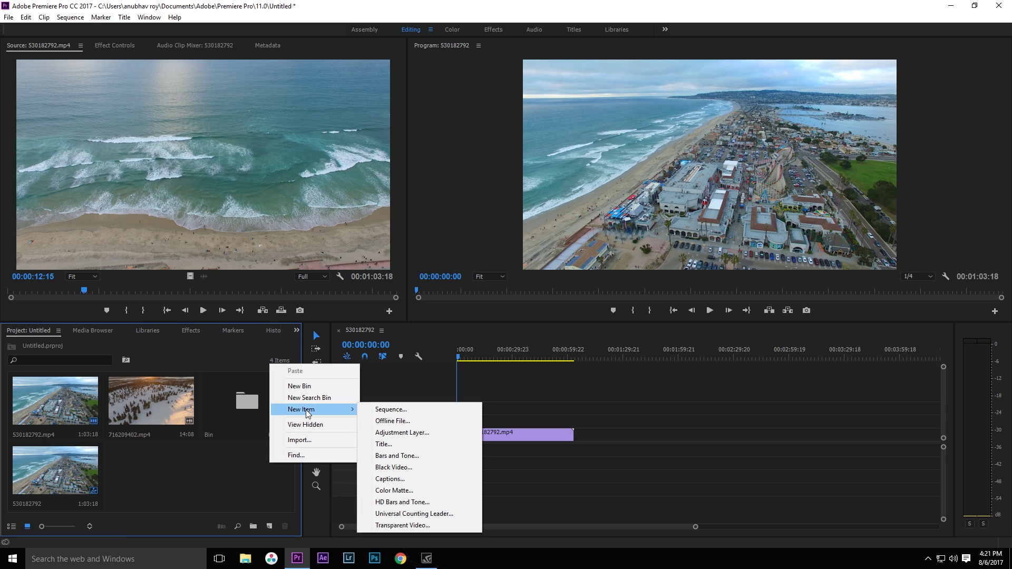
{"action": "left_click", "coordinate": [402, 433]}
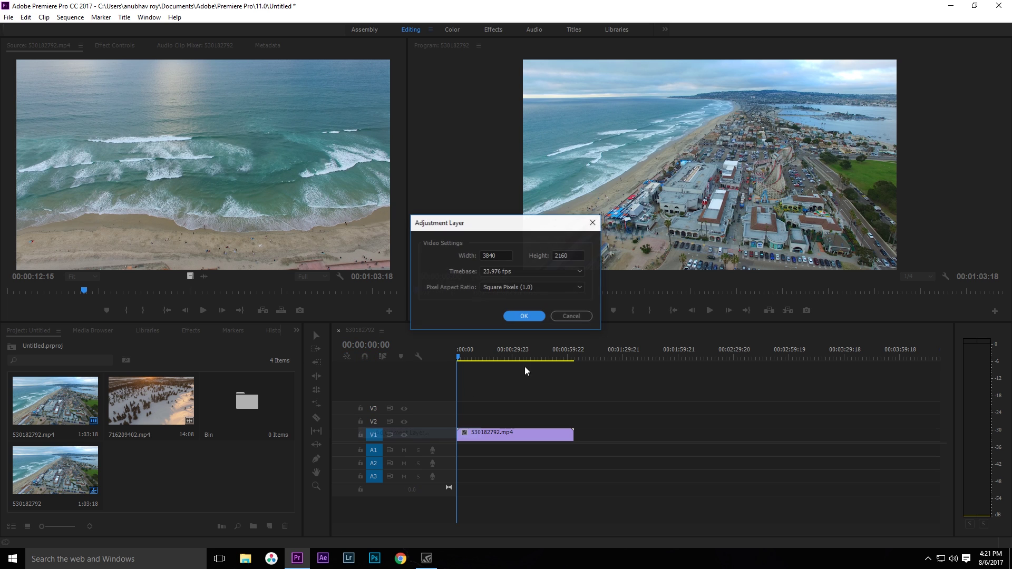
{"action": "left_click", "coordinate": [513, 317]}
Place the adjustment layer on V3, spanning the full length of the beach clip.
{"action": "left_click_drag", "start_coordinate": [156, 492], "coordinate": [574, 410]}
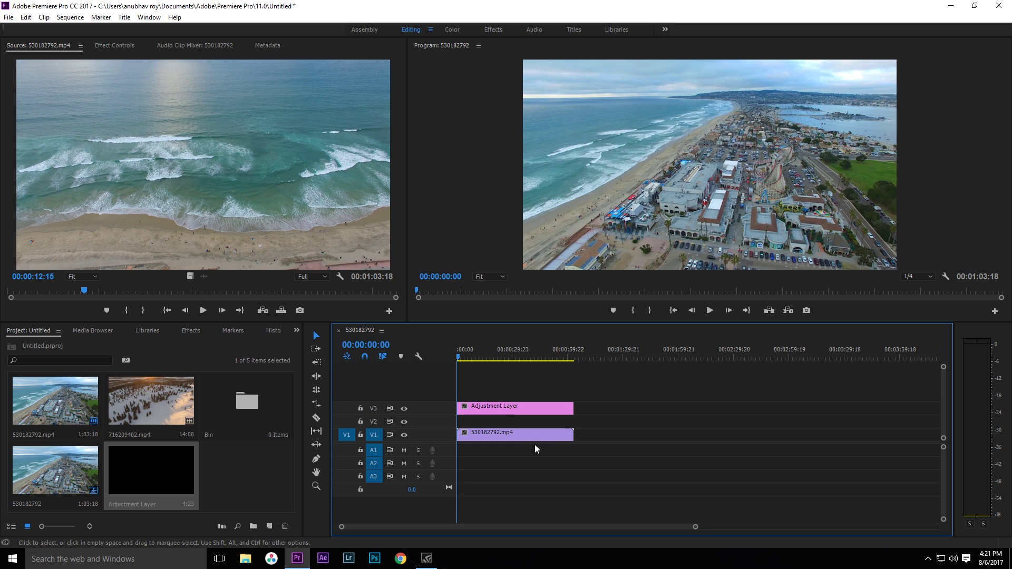
{"action": "mouse_move", "coordinate": [696, 527]}
{"action": "left_mouse_down"}
{"action": "mouse_move", "coordinate": [601, 527]}
{"action": "mouse_move", "coordinate": [677, 527]}
{"action": "left_mouse_up"}
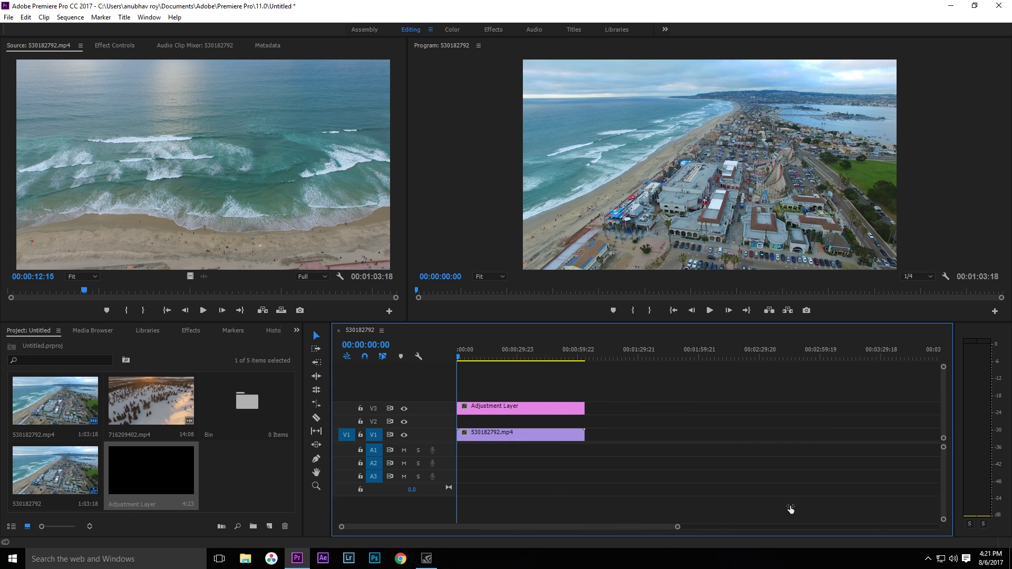
{"action": "left_click", "coordinate": [536, 434]}
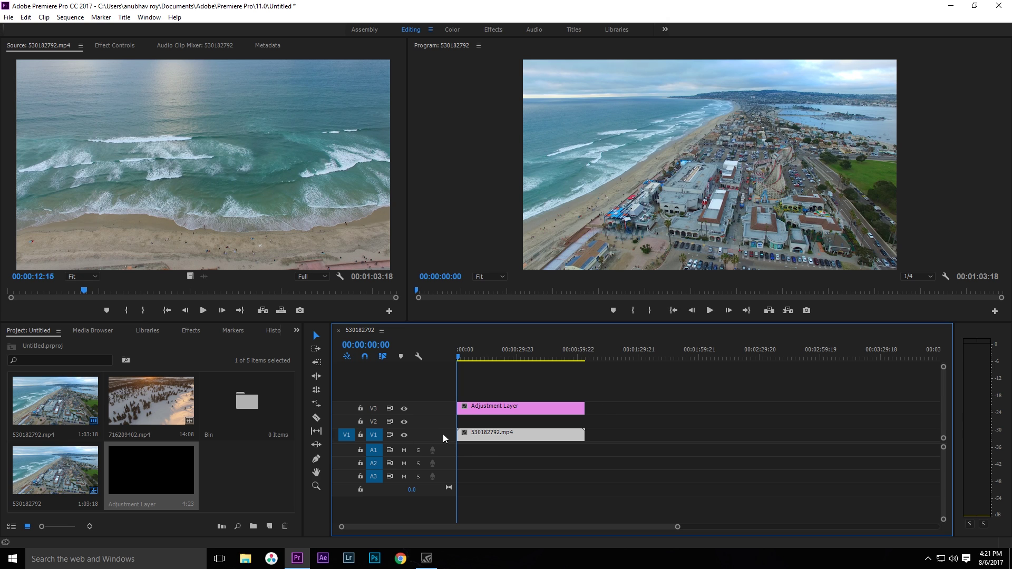
{"action": "left_click", "coordinate": [529, 413]}
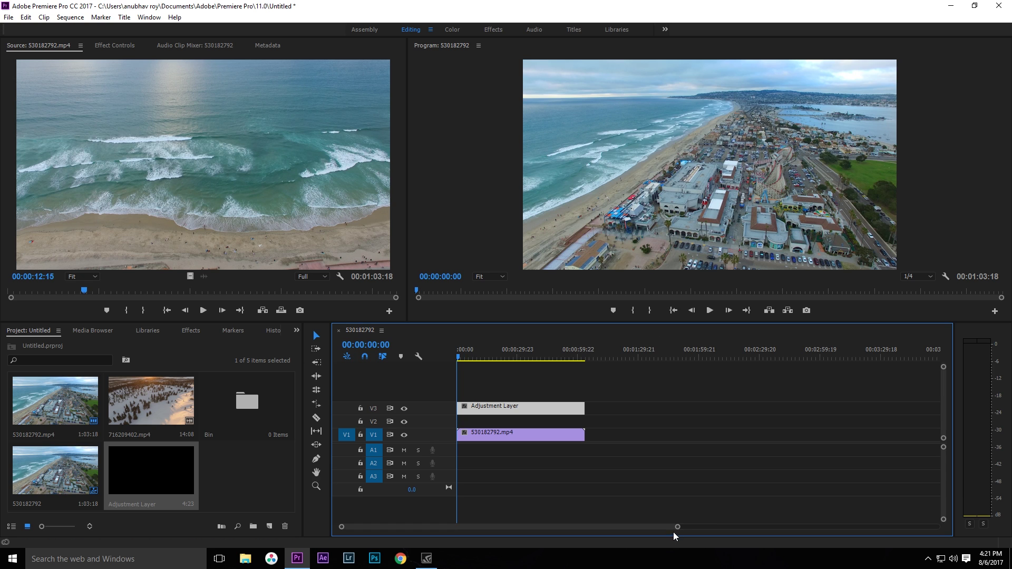
{"action": "left_click_drag", "start_coordinate": [678, 526], "coordinate": [728, 527]}
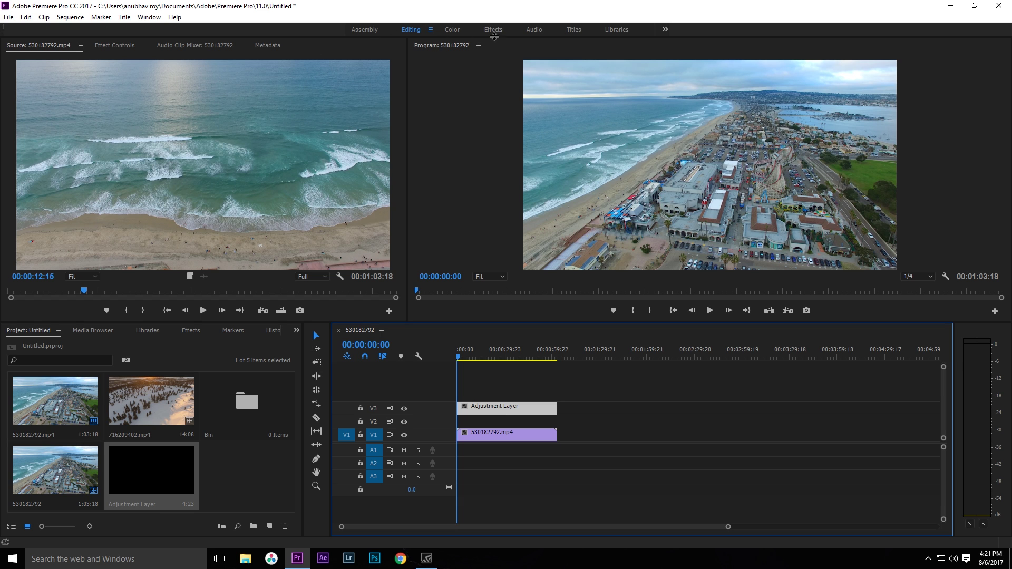
Switch to the Color workspace and focus the Lumetri Color panel beside the monitors.
{"action": "left_click", "coordinate": [149, 17]}
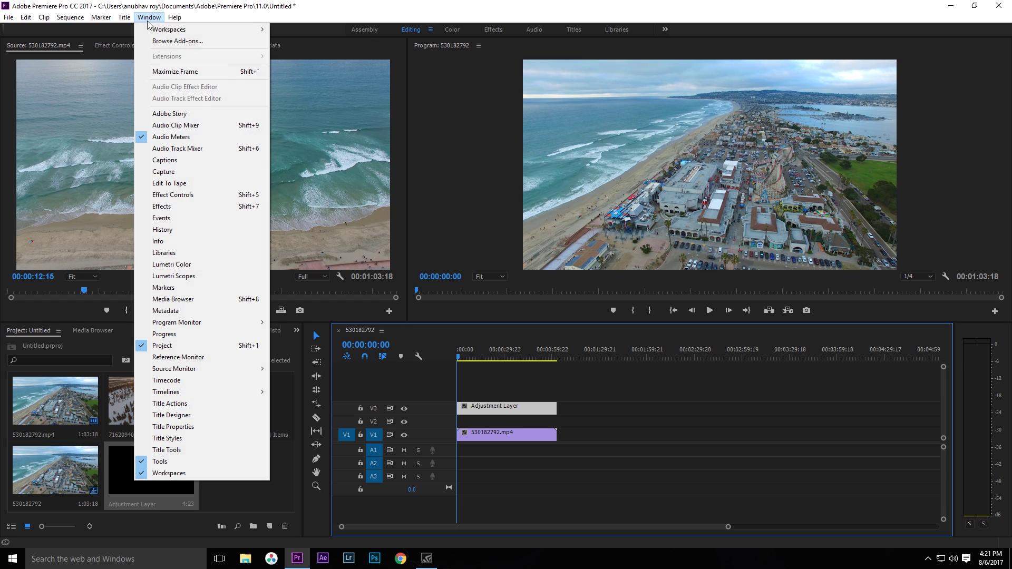
{"action": "mouse_move", "coordinate": [215, 32]}
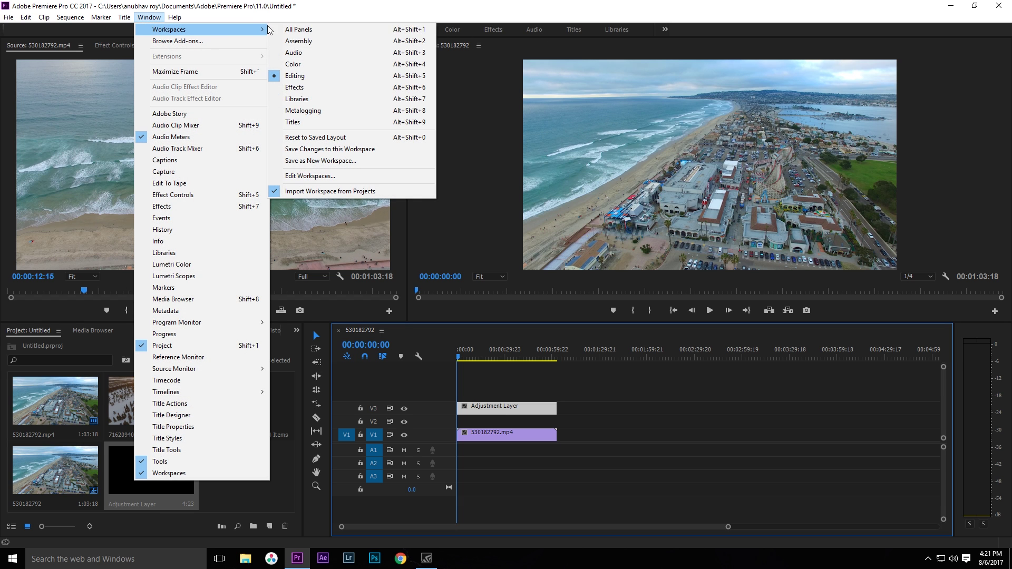
{"action": "left_click", "coordinate": [320, 64]}
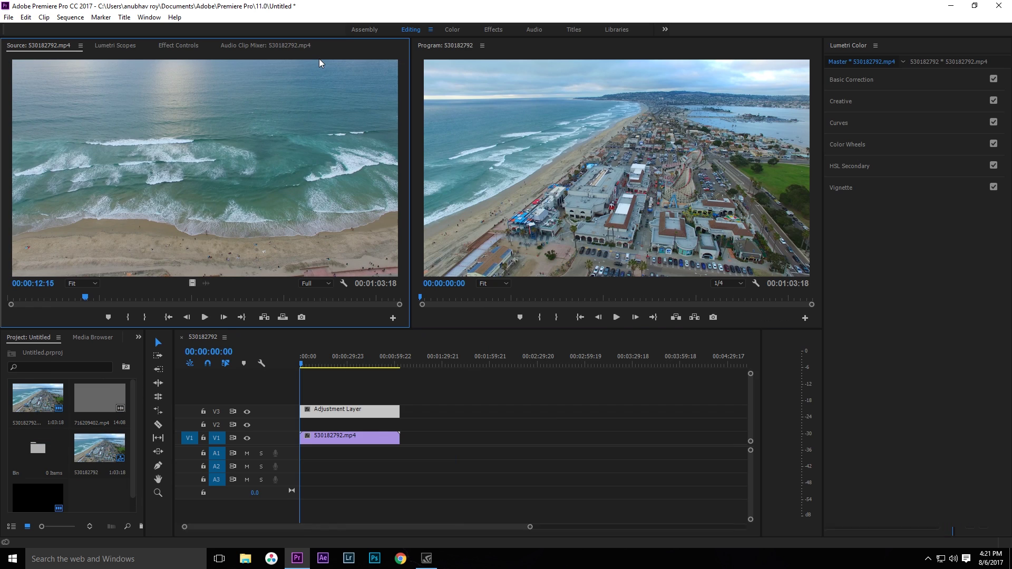
{"action": "left_click", "coordinate": [536, 181]}
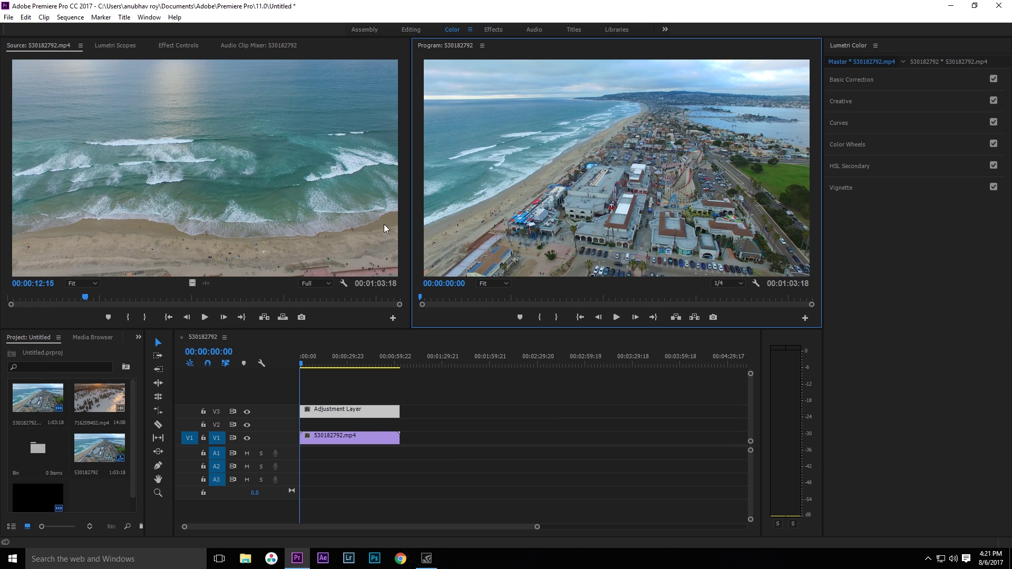
{"action": "left_click", "coordinate": [884, 296]}
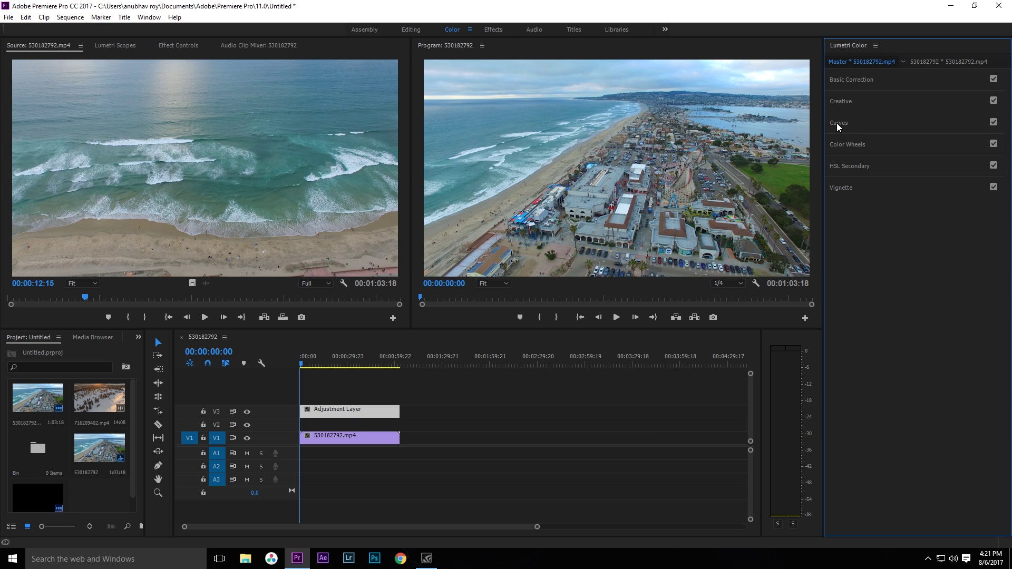
Cool the adjustment layer's Temperature to -4.3.
{"action": "left_click", "coordinate": [574, 209]}
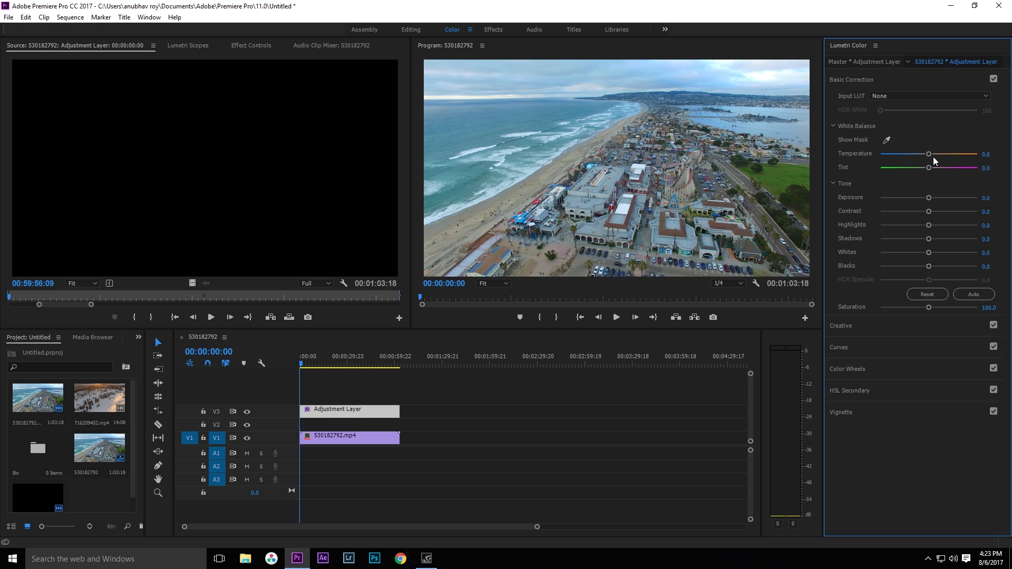
{"action": "left_click_drag", "start_coordinate": [930, 155], "coordinate": [930, 155]}
{"action": "left_click_drag", "start_coordinate": [936, 156], "coordinate": [929, 163]}
Try Exposure changes, return Exposure to 0.0, and begin lowering Contrast.
{"action": "left_click", "coordinate": [928, 197]}
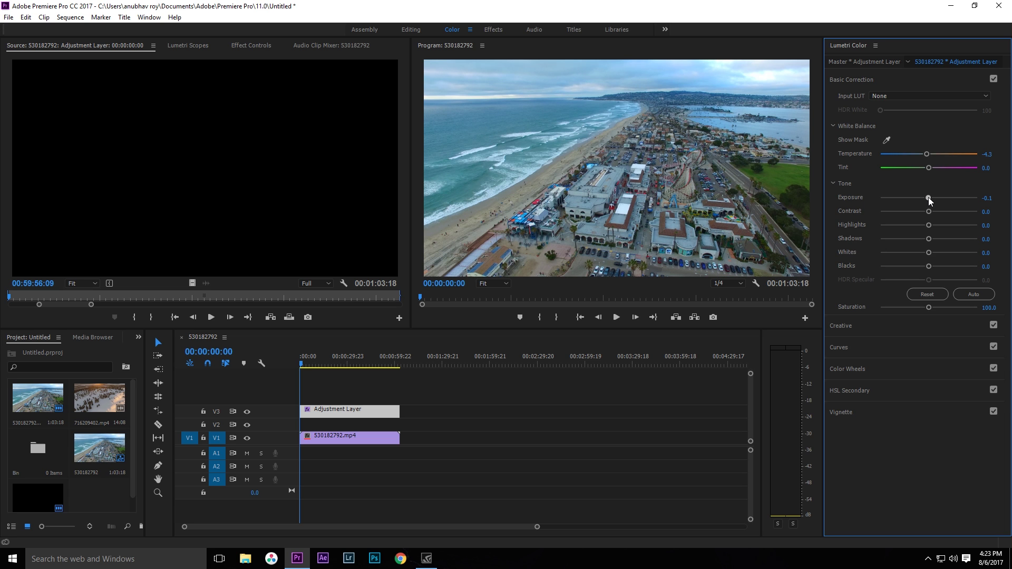
{"action": "left_click_drag", "start_coordinate": [928, 197], "coordinate": [932, 197]}
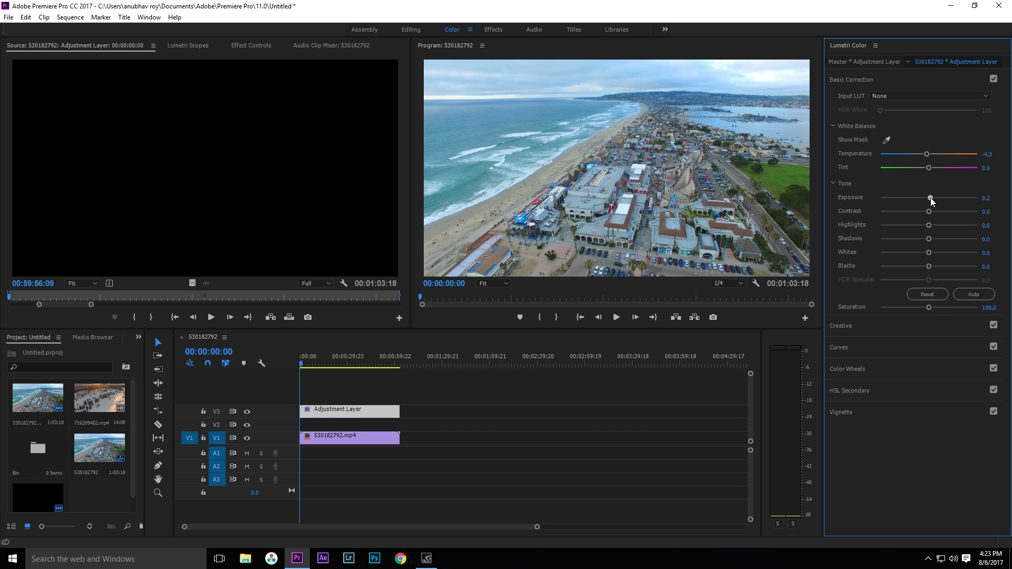
{"action": "left_click_drag", "start_coordinate": [930, 198], "coordinate": [929, 198]}
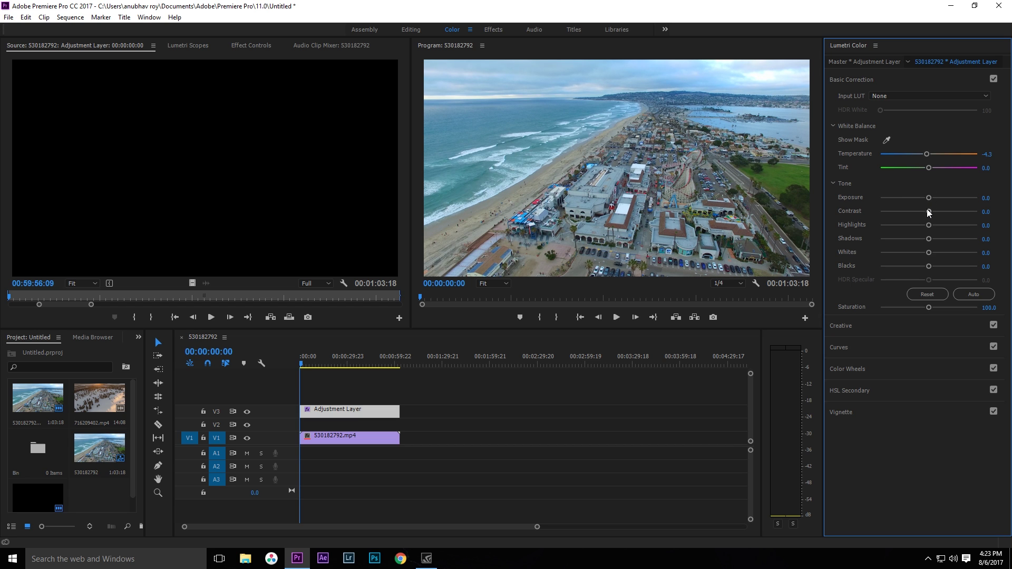
{"action": "mouse_move", "coordinate": [929, 213]}
{"action": "left_mouse_down"}
{"action": "mouse_move", "coordinate": [967, 213]}
{"action": "mouse_move", "coordinate": [929, 225]}
{"action": "mouse_move", "coordinate": [953, 227]}
{"action": "mouse_move", "coordinate": [922, 227]}
{"action": "mouse_move", "coordinate": [931, 228]}
{"action": "left_mouse_up"}
Set Contrast and Highlights to 15.2, Shadows 7.6, Whites 18.5 and Blacks -9.8.
{"action": "left_click_drag", "start_coordinate": [933, 225], "coordinate": [938, 224]}
{"action": "mouse_move", "coordinate": [926, 226]}
{"action": "left_mouse_down"}
{"action": "mouse_move", "coordinate": [981, 228]}
{"action": "mouse_move", "coordinate": [836, 226]}
{"action": "mouse_move", "coordinate": [931, 233]}
{"action": "left_mouse_up"}
{"action": "mouse_move", "coordinate": [929, 241]}
{"action": "left_mouse_down"}
{"action": "mouse_move", "coordinate": [837, 240]}
{"action": "mouse_move", "coordinate": [1010, 239]}
{"action": "mouse_move", "coordinate": [821, 242]}
{"action": "mouse_move", "coordinate": [929, 237]}
{"action": "left_mouse_up"}
{"action": "mouse_move", "coordinate": [930, 238]}
{"action": "left_mouse_down"}
{"action": "mouse_move", "coordinate": [946, 238]}
{"action": "mouse_move", "coordinate": [922, 237]}
{"action": "mouse_move", "coordinate": [933, 239]}
{"action": "left_mouse_up"}
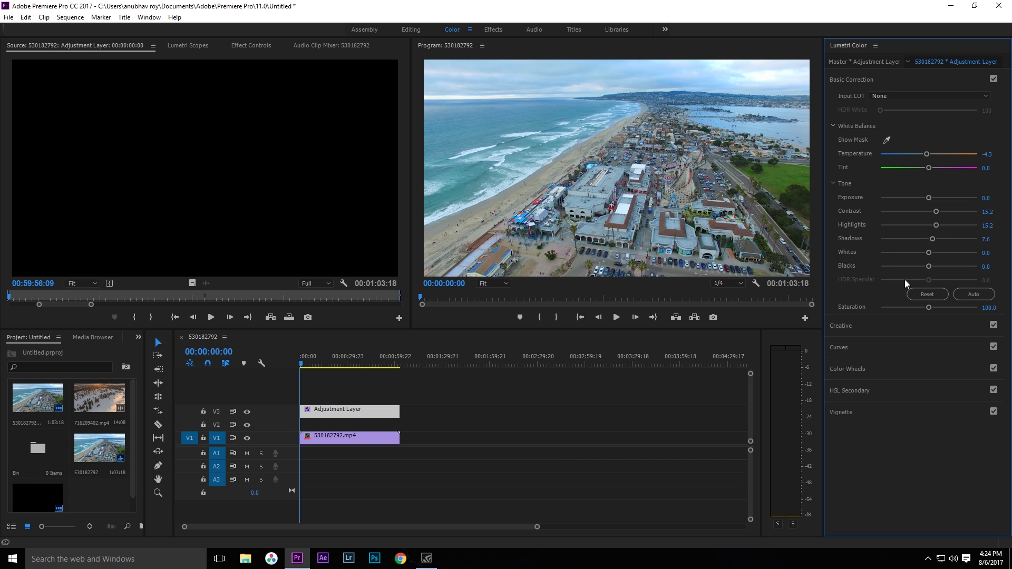
{"action": "mouse_move", "coordinate": [929, 269]}
{"action": "left_mouse_down"}
{"action": "mouse_move", "coordinate": [778, 269]}
{"action": "mouse_move", "coordinate": [979, 267]}
{"action": "mouse_move", "coordinate": [925, 266]}
{"action": "left_mouse_up"}
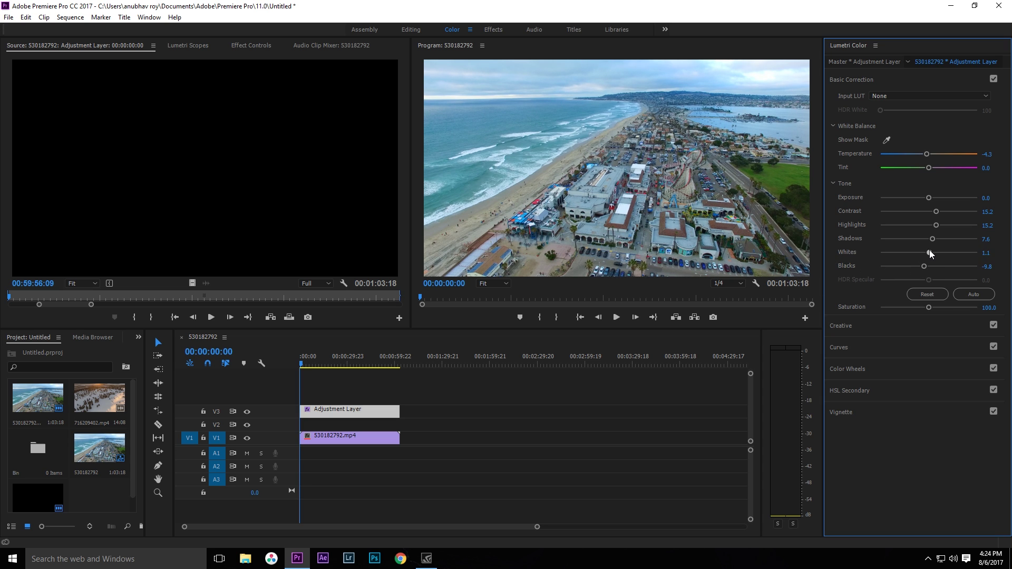
{"action": "mouse_move", "coordinate": [929, 253]}
{"action": "left_mouse_down"}
{"action": "mouse_move", "coordinate": [908, 253]}
{"action": "mouse_move", "coordinate": [938, 265]}
{"action": "left_mouse_up"}
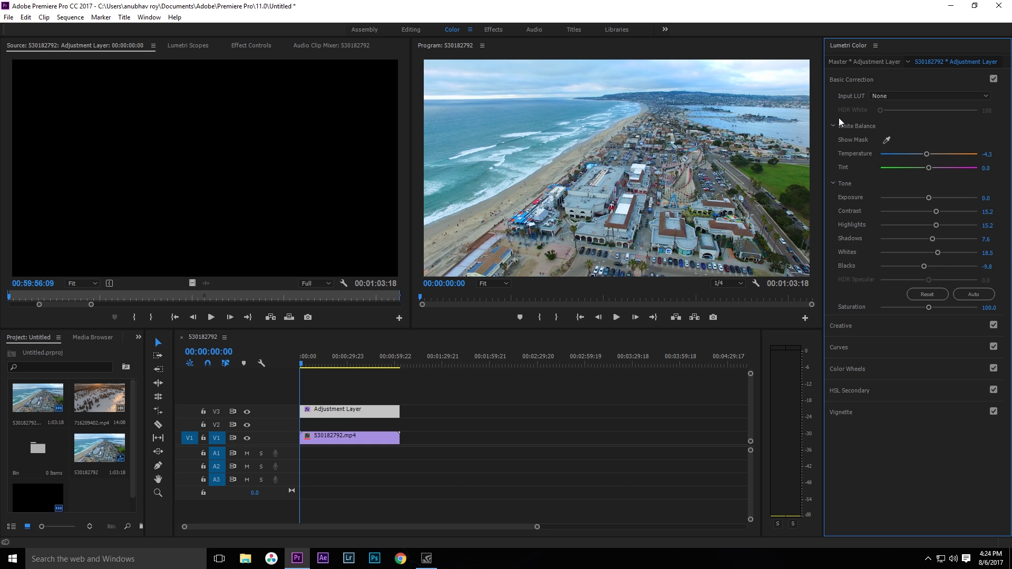
Toggle V3 visibility to compare the grade, collapse Basic Correction, and save the project.
{"action": "left_click", "coordinate": [247, 411]}
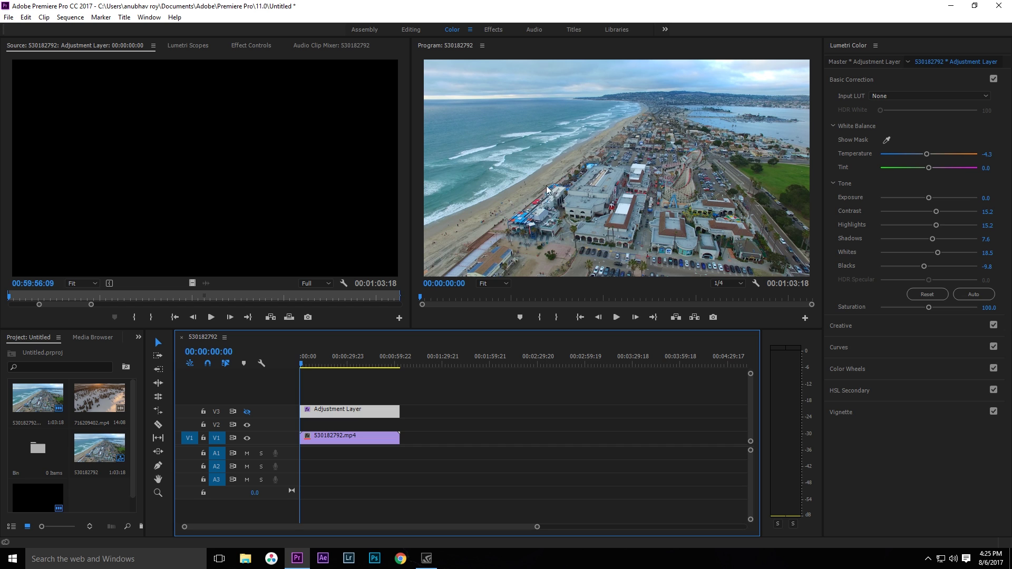
{"action": "left_click", "coordinate": [247, 411]}
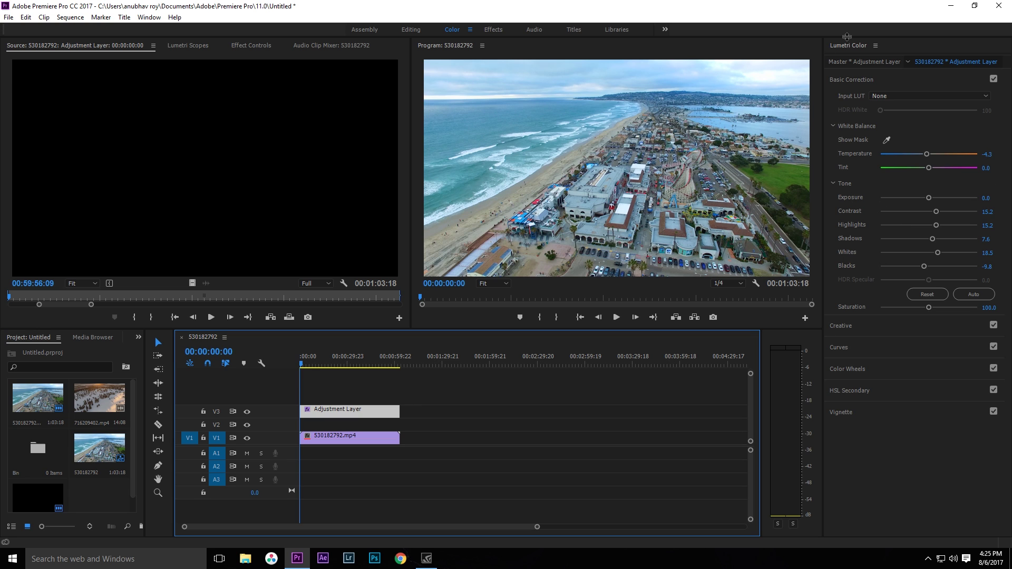
{"action": "left_click", "coordinate": [850, 77]}
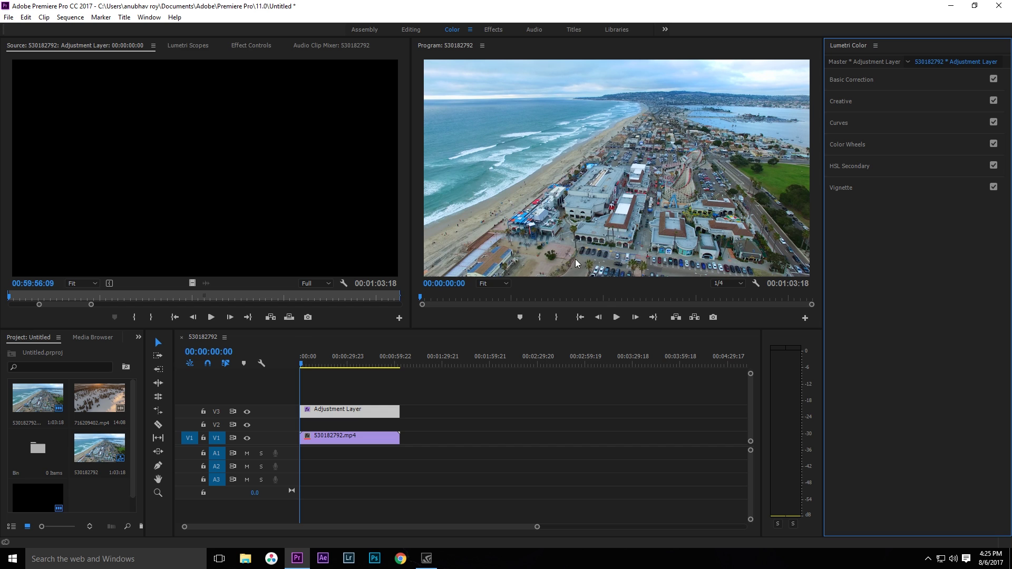
{"action": "key", "text": "ctrl+s"}
Expand the Creative section, trying Faded Film and Sharpen but leaving both at 0.
{"action": "left_click", "coordinate": [887, 100]}
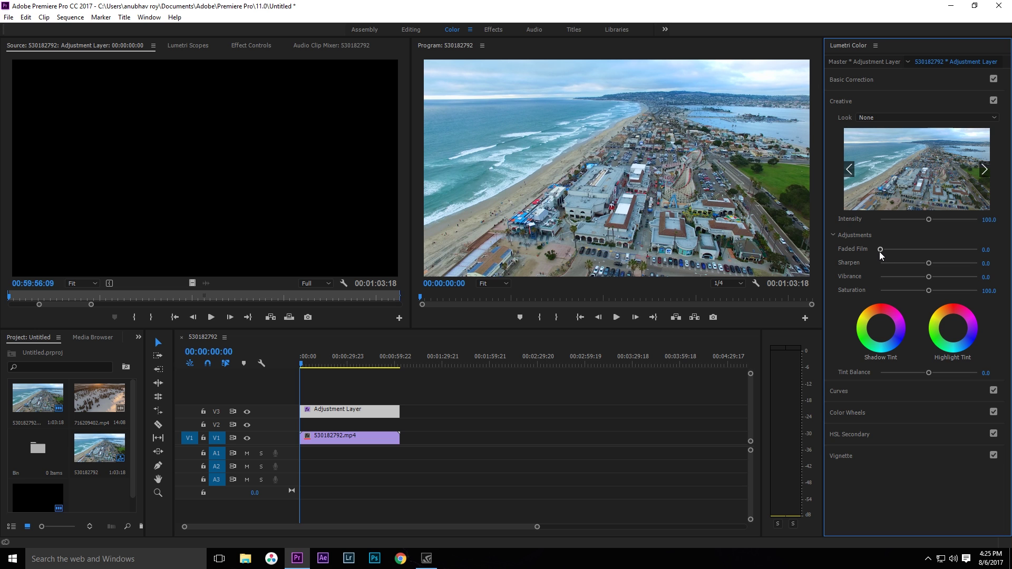
{"action": "mouse_move", "coordinate": [880, 252]}
{"action": "left_mouse_down"}
{"action": "mouse_move", "coordinate": [1002, 240]}
{"action": "mouse_move", "coordinate": [879, 249]}
{"action": "left_mouse_up"}
{"action": "left_click_drag", "start_coordinate": [928, 263], "coordinate": [933, 264]}
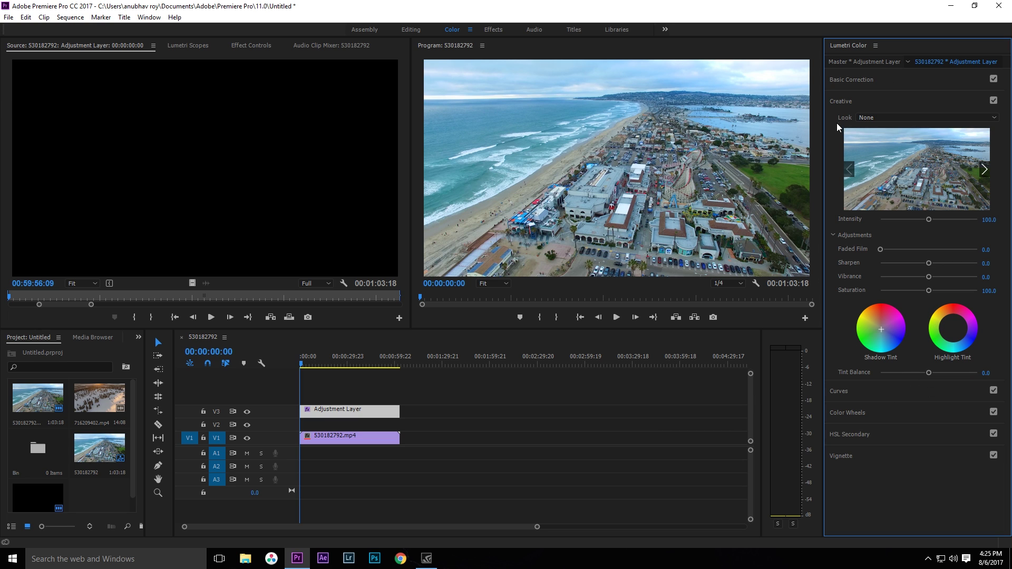
Apply the SL BLUE DAY4NITE look from the Creative Look list.
{"action": "left_click", "coordinate": [881, 118]}
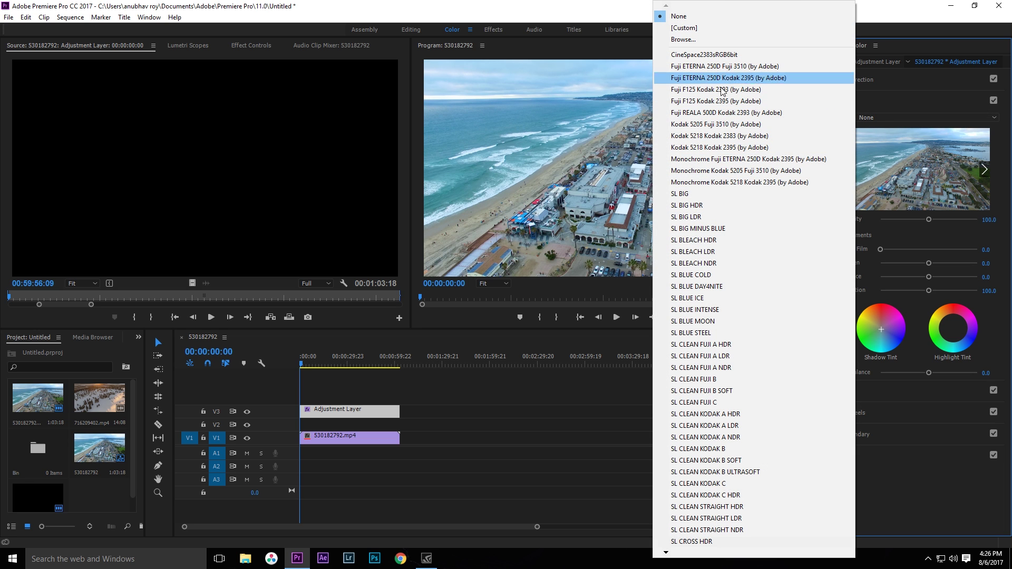
{"action": "left_click", "coordinate": [666, 552]}
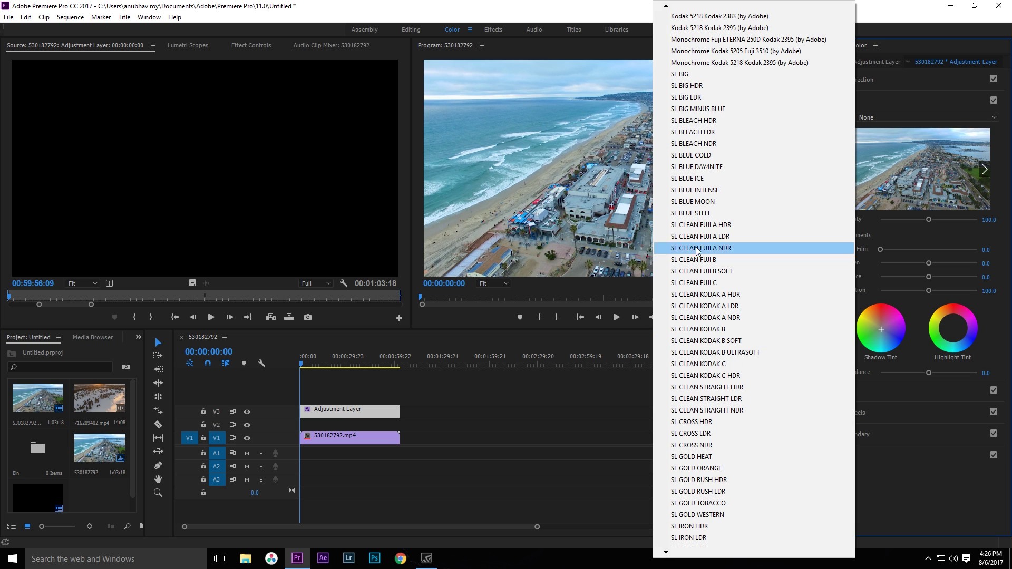
{"action": "left_click", "coordinate": [792, 167]}
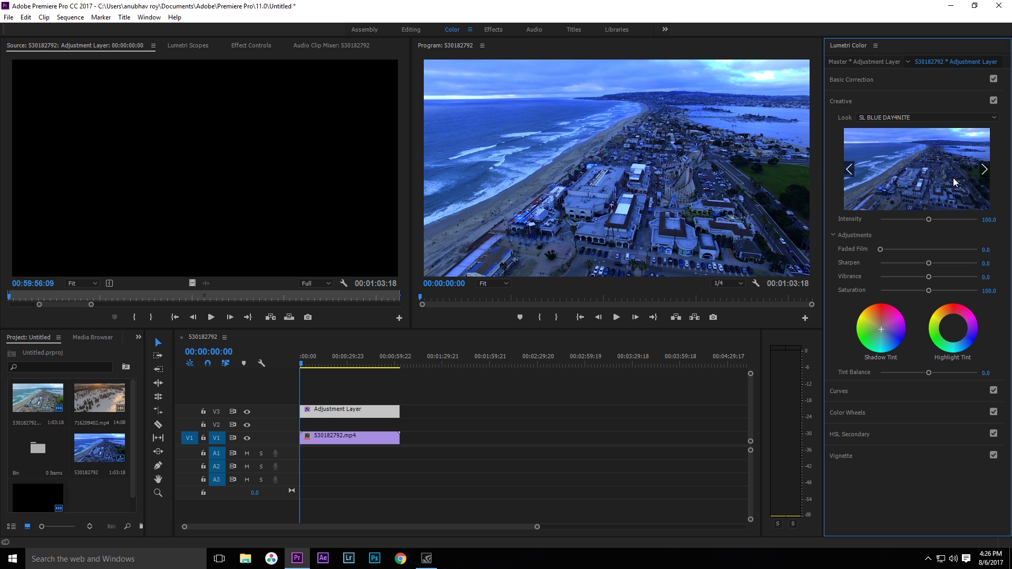
Cycle through looks with the preview arrows and settle on SL CLEAN FUJI A HDR.
{"action": "left_click", "coordinate": [985, 170]}
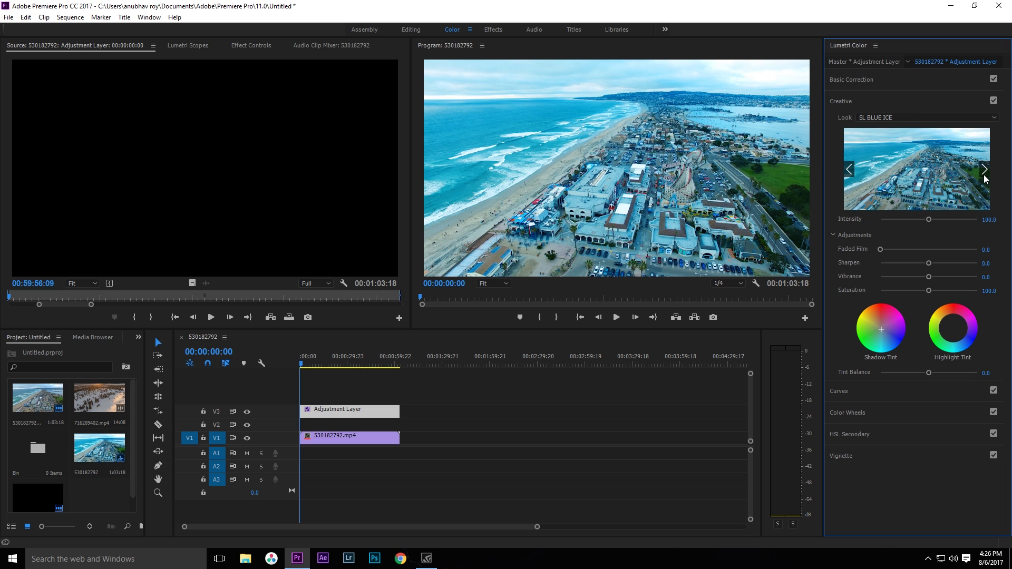
{"action": "left_click", "coordinate": [985, 177]}
{"action": "left_click", "coordinate": [985, 177]}
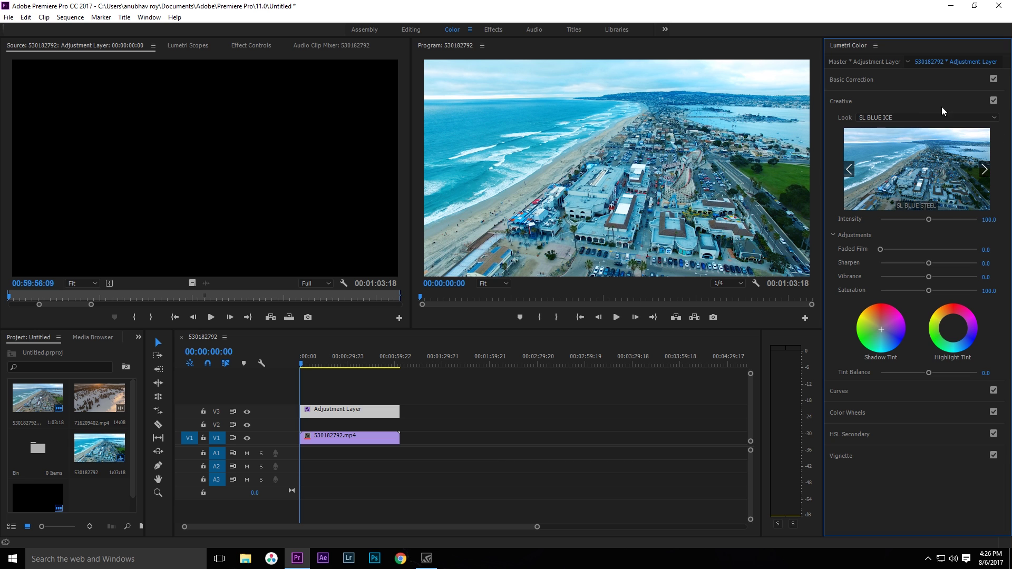
{"action": "left_click", "coordinate": [988, 176]}
{"action": "left_click", "coordinate": [913, 180]}
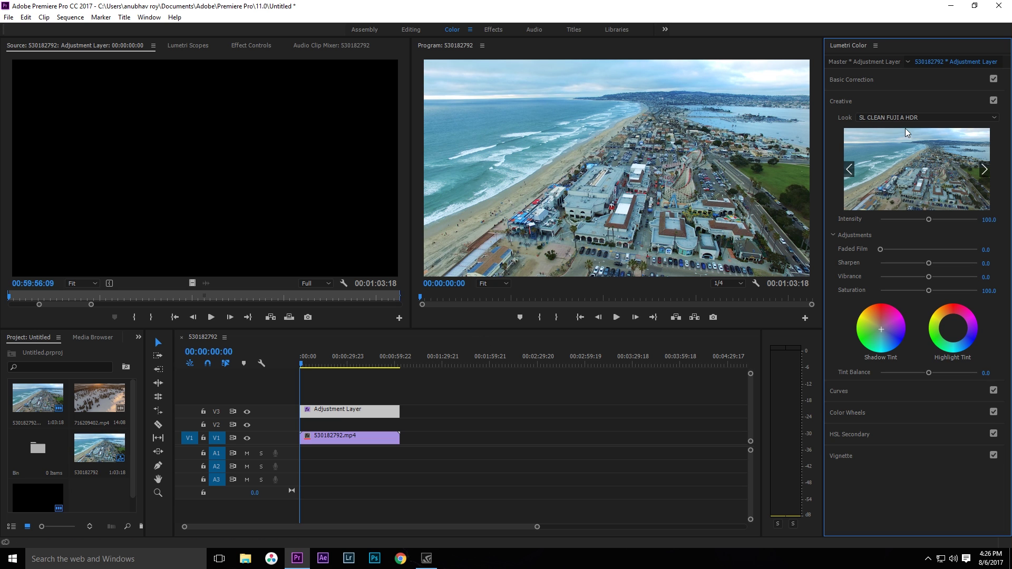
{"action": "left_click", "coordinate": [898, 114]}
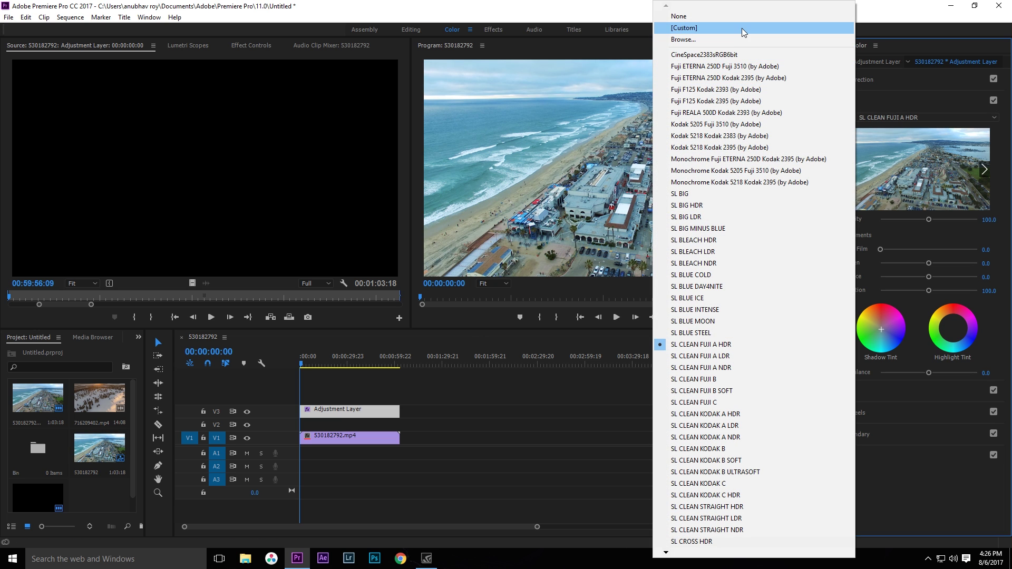
{"action": "left_click", "coordinate": [960, 109]}
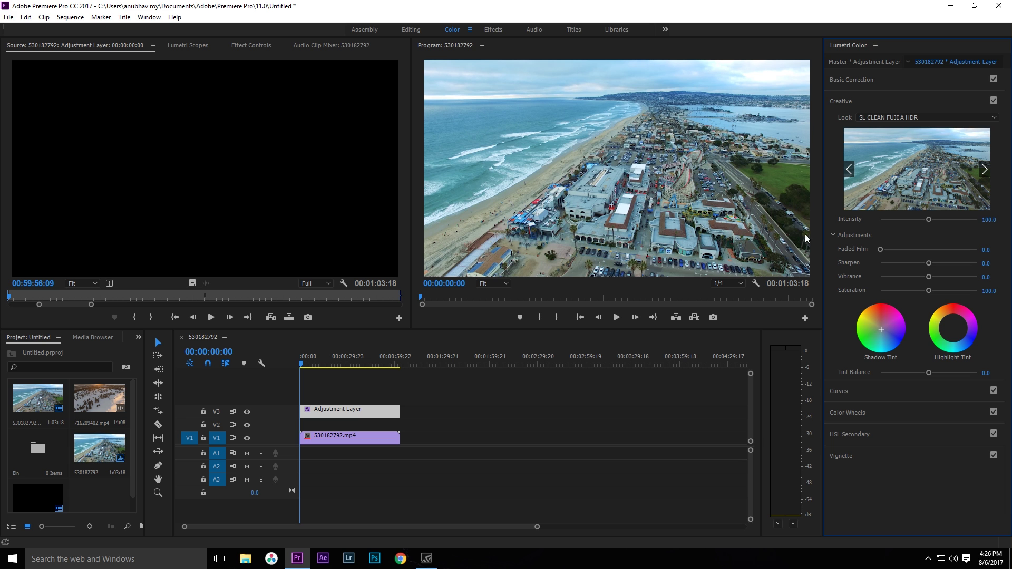
{"action": "left_click", "coordinate": [869, 115]}
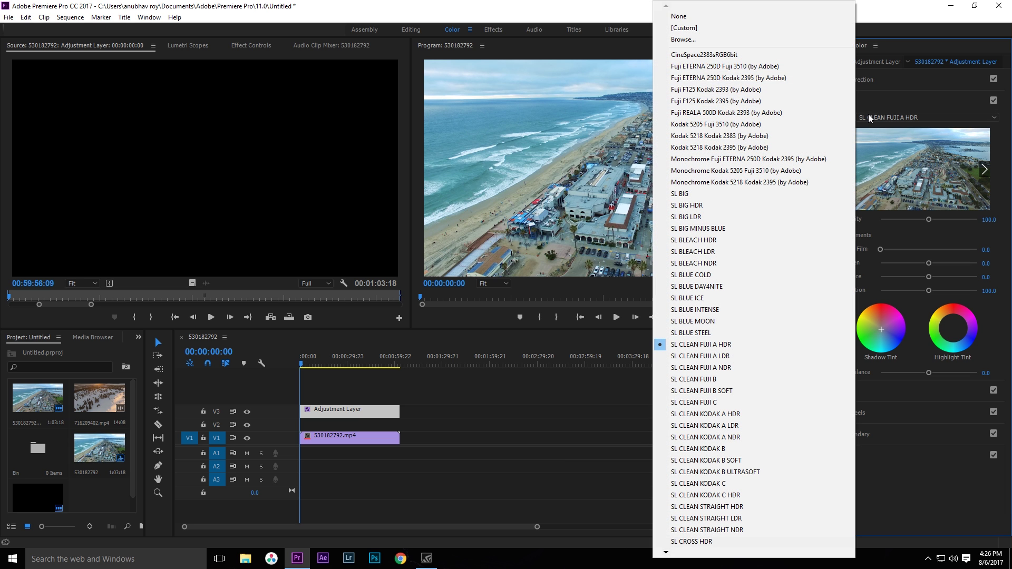
Browse to Teal And Orange Basic 2-2.cube and load it as the Creative Look at Intensity 100.
{"action": "left_click", "coordinate": [703, 40]}
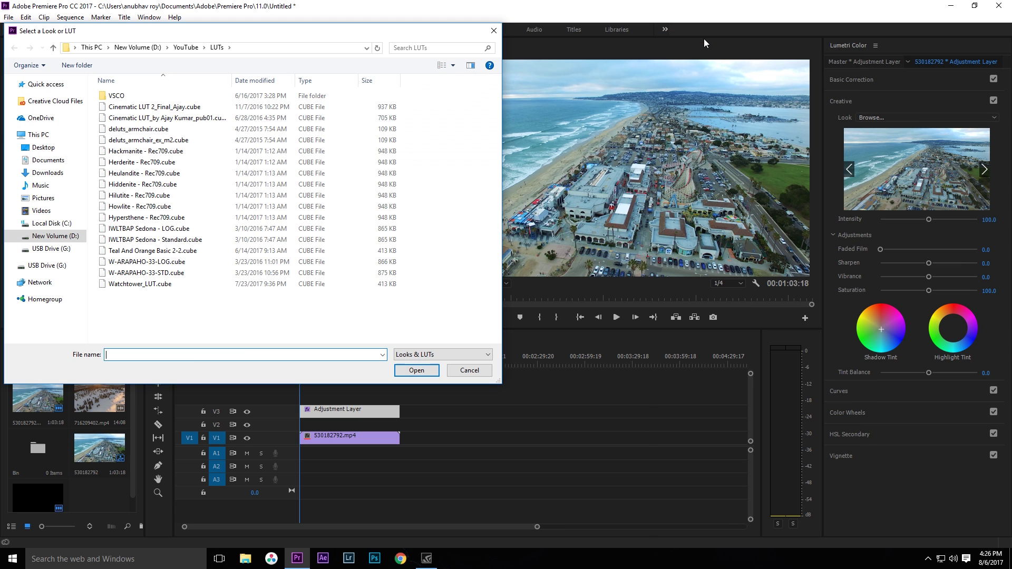
{"action": "left_click", "coordinate": [154, 251]}
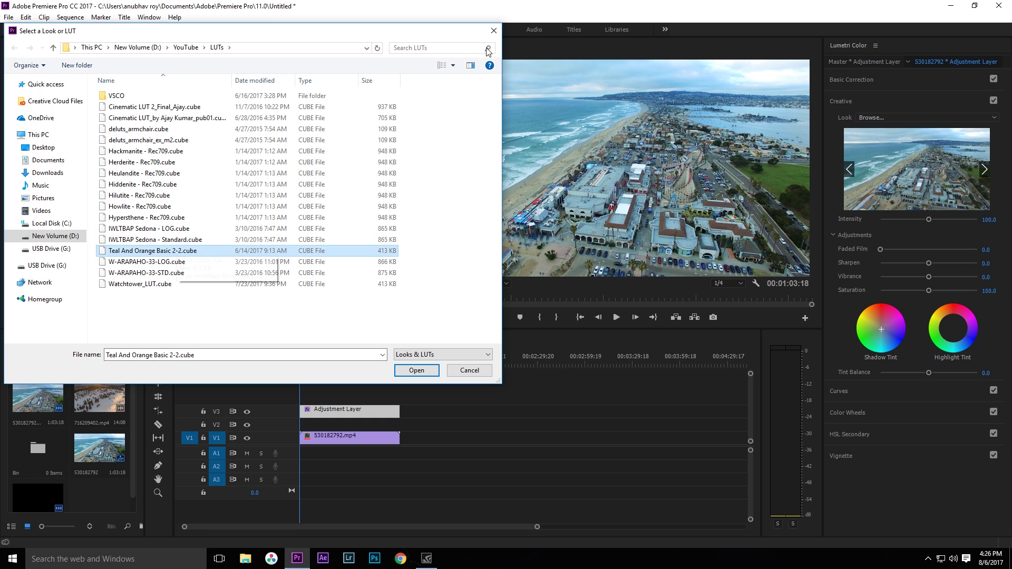
{"action": "left_click", "coordinate": [494, 32]}
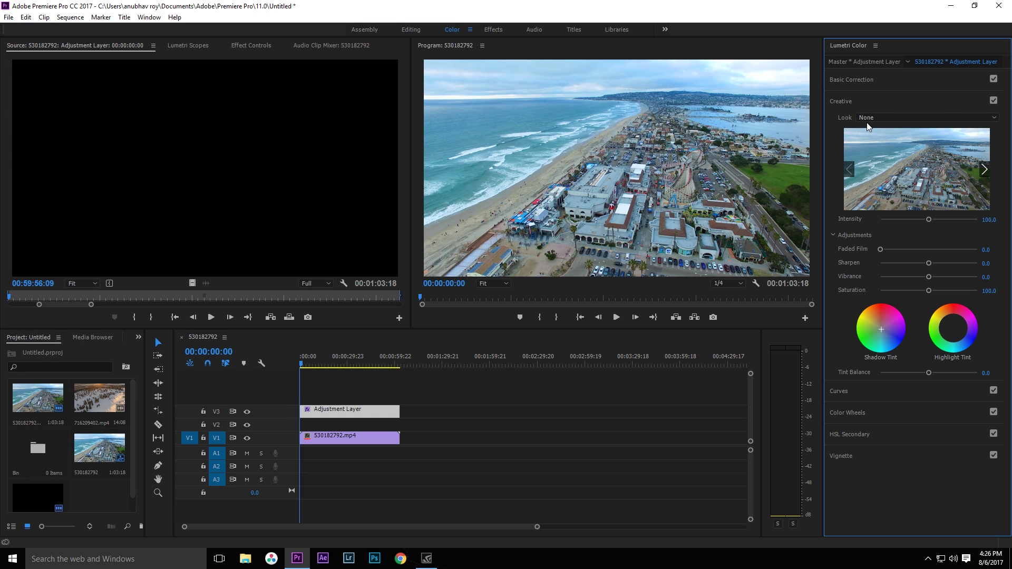
{"action": "left_click", "coordinate": [869, 115]}
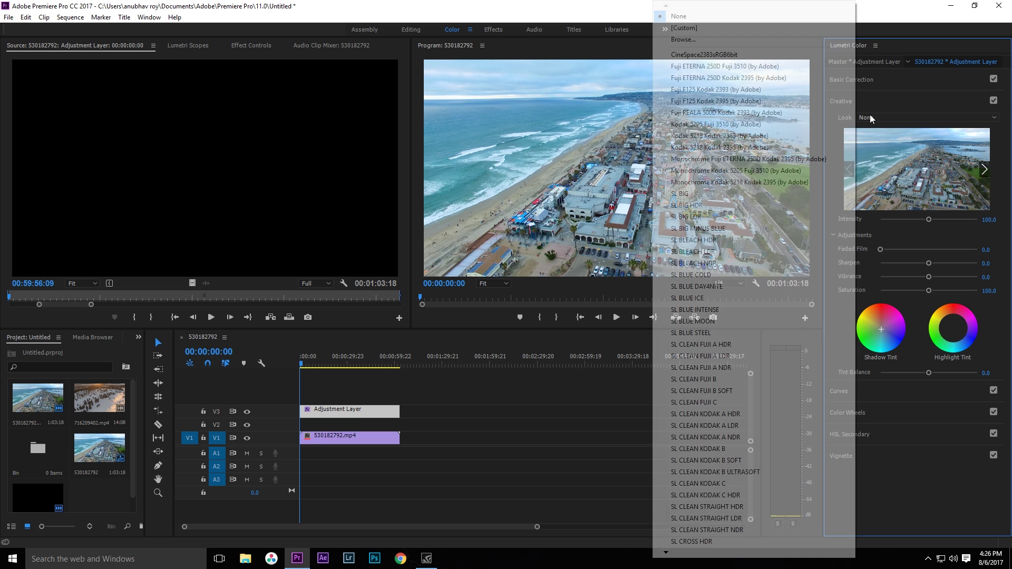
{"action": "left_click", "coordinate": [743, 39]}
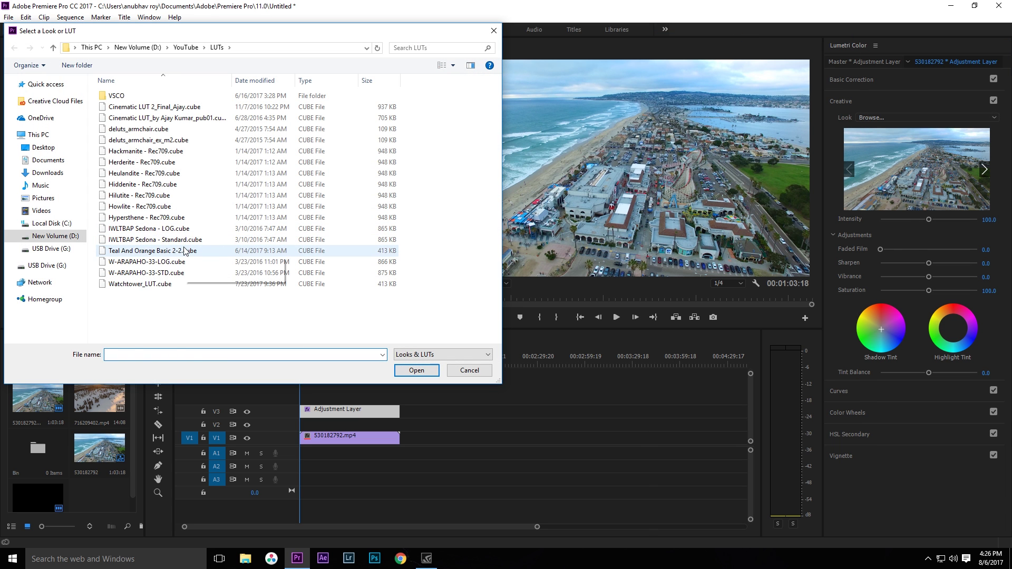
{"action": "left_click", "coordinate": [216, 252]}
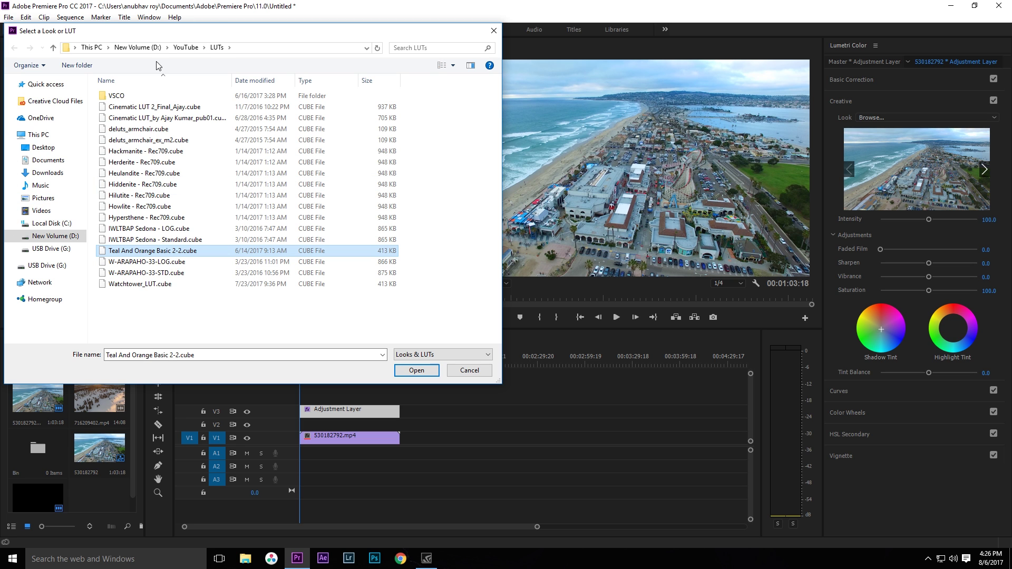
{"action": "double_click", "coordinate": [218, 252]}
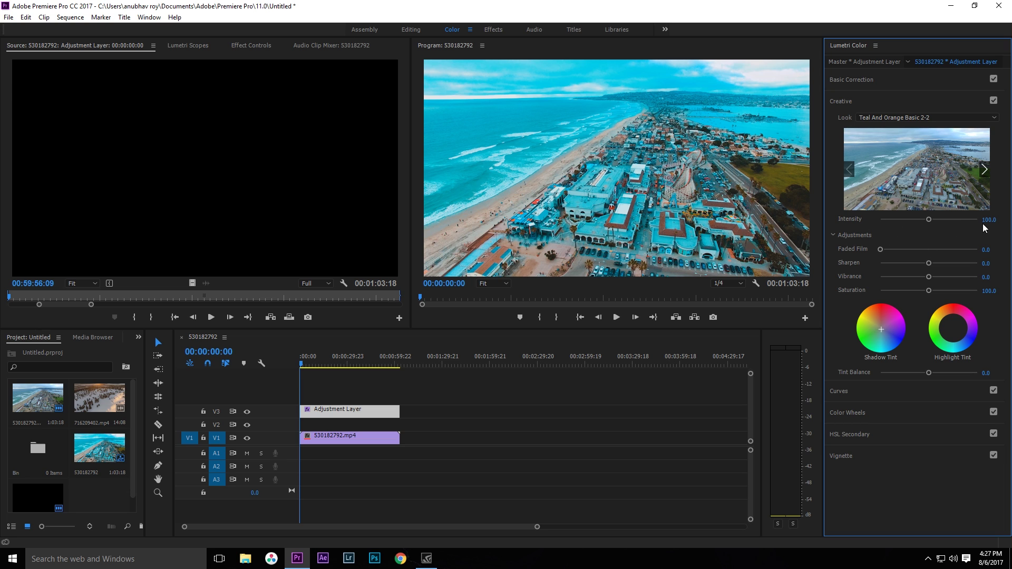
Lower the look's Intensity and try reducing the adjustment layer's Opacity in Effect Controls.
{"action": "left_click_drag", "start_coordinate": [929, 219], "coordinate": [914, 219]}
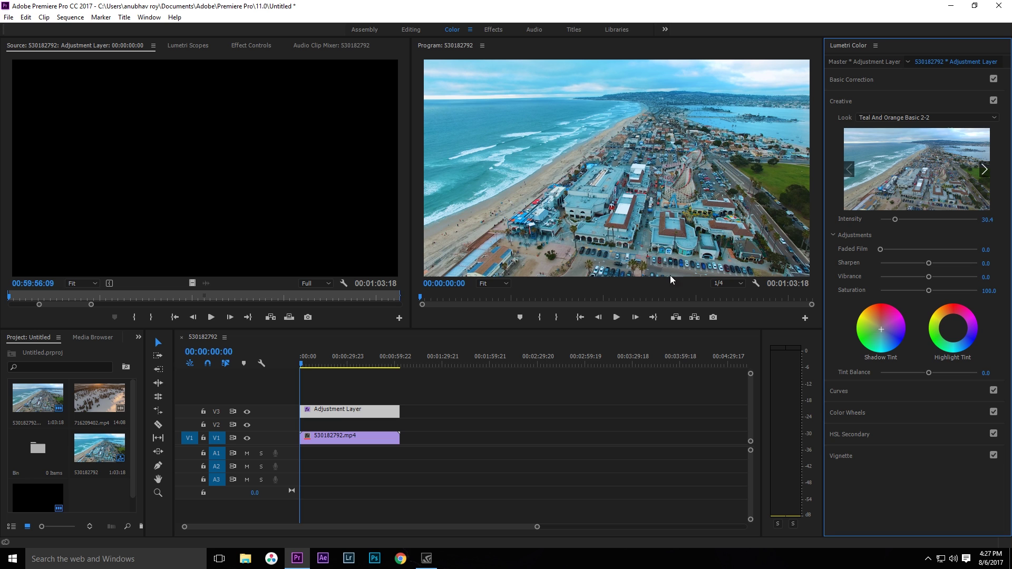
{"action": "left_click", "coordinate": [500, 31]}
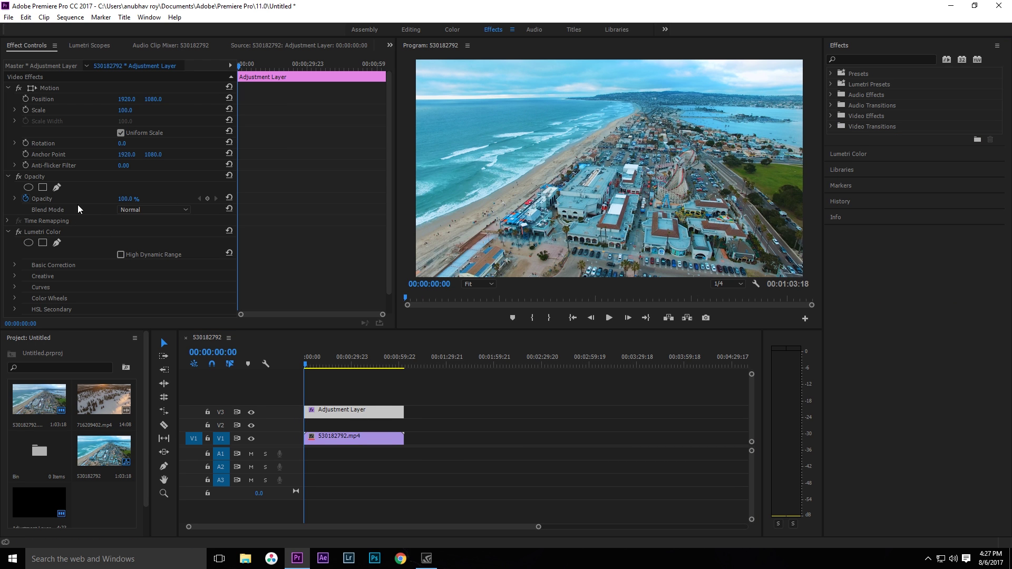
{"action": "left_click_drag", "start_coordinate": [143, 198], "coordinate": [110, 198]}
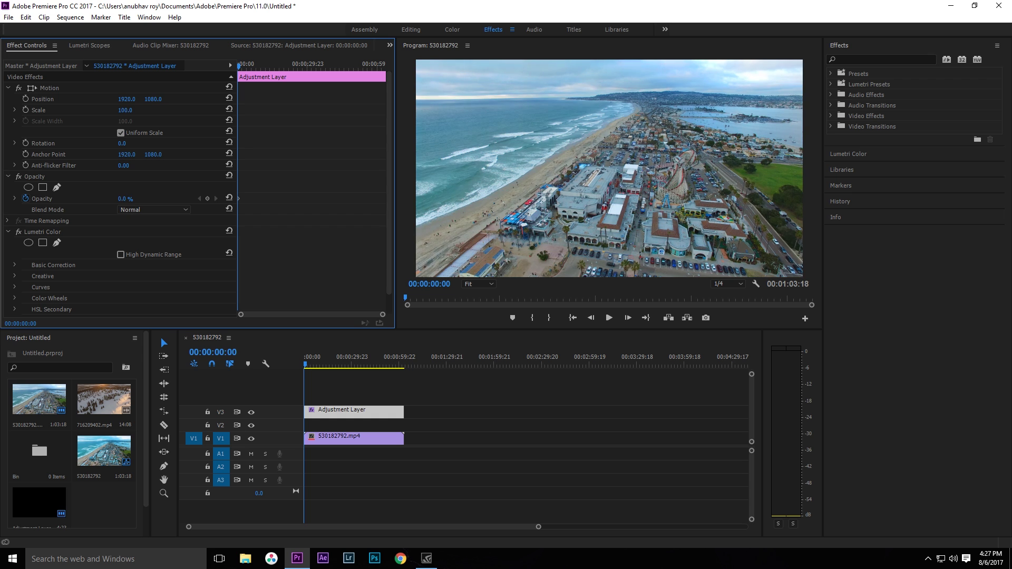
{"action": "left_click", "coordinate": [454, 30]}
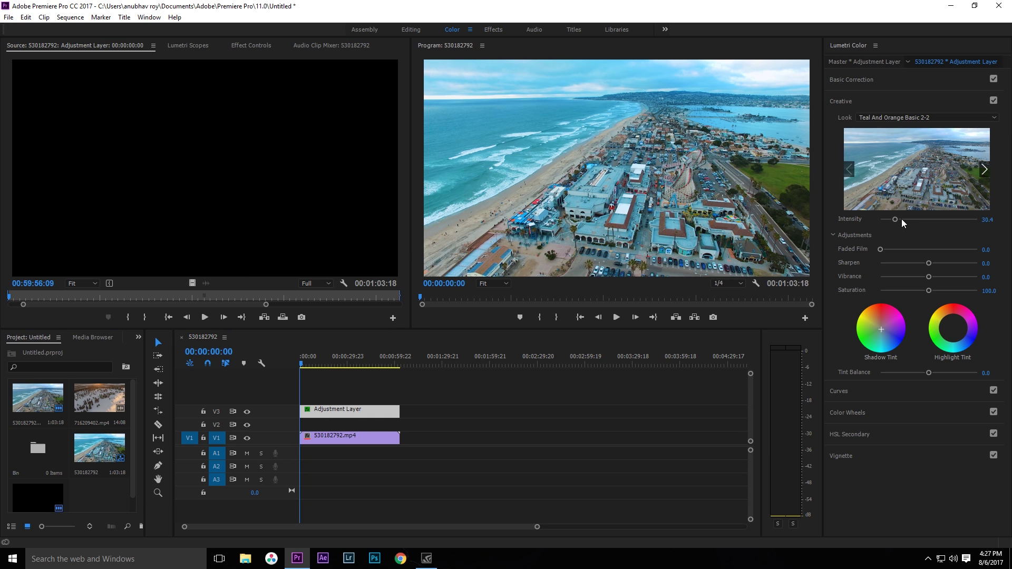
Push Intensity to 200, settle back at 30.4, and collapse the Creative section.
{"action": "left_click_drag", "start_coordinate": [898, 218], "coordinate": [994, 219]}
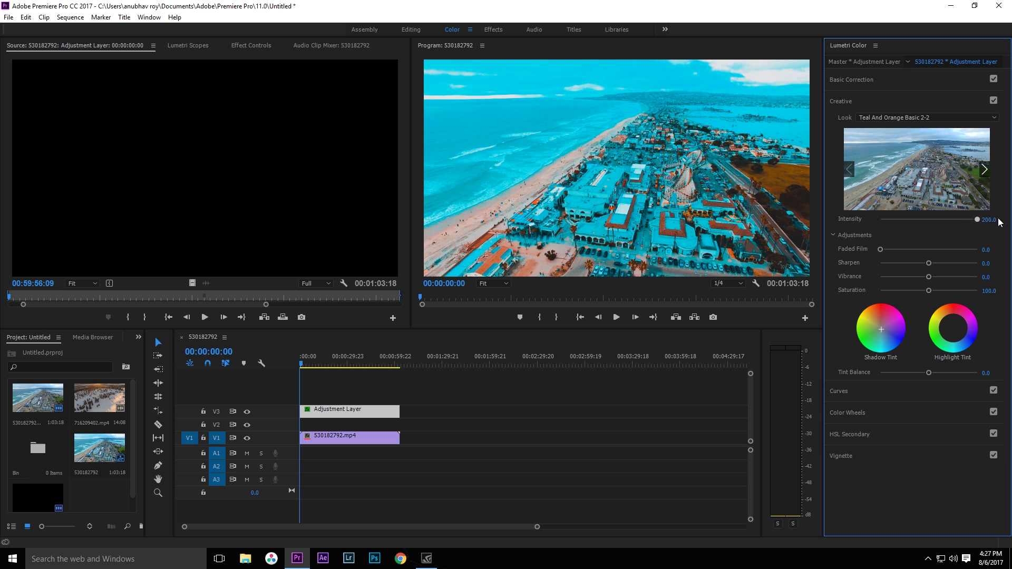
{"action": "left_click_drag", "start_coordinate": [993, 223], "coordinate": [895, 225]}
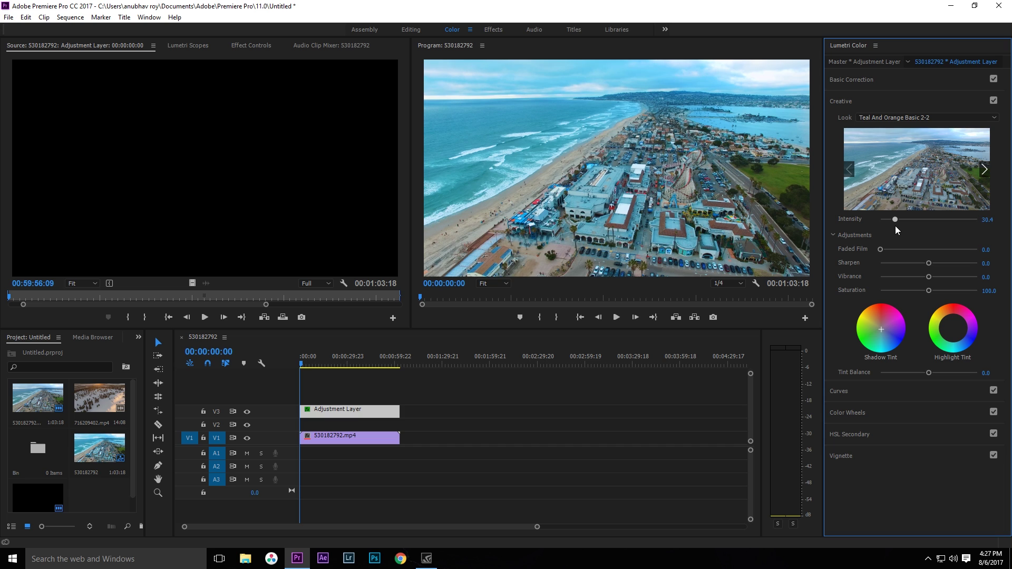
{"action": "left_click", "coordinate": [870, 100]}
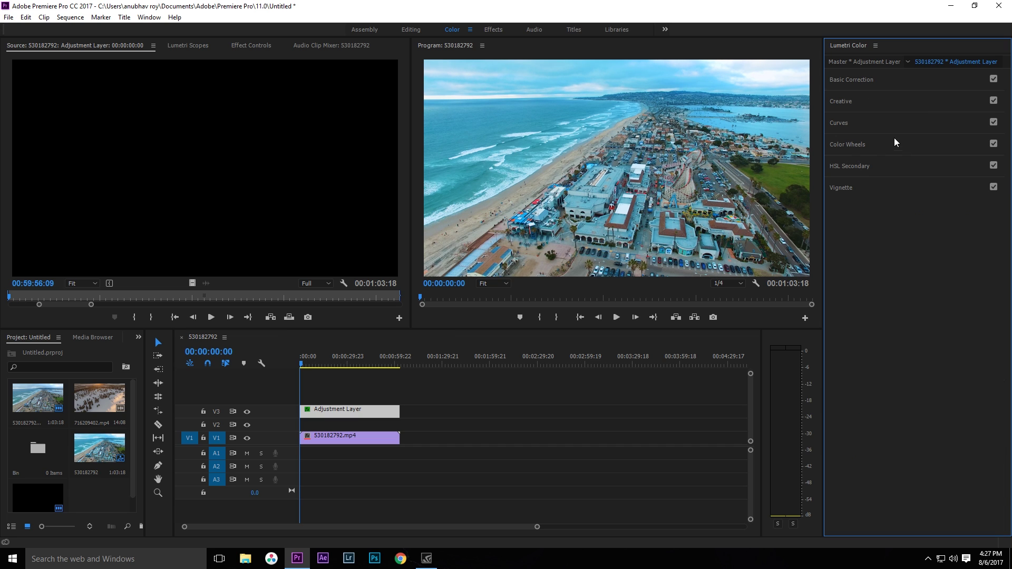
Raise a point on the Lumetri RGB curve to brighten the image.
{"action": "left_click", "coordinate": [881, 118]}
{"action": "left_click", "coordinate": [870, 130]}
{"action": "left_click", "coordinate": [868, 144]}
{"action": "left_click", "coordinate": [868, 142]}
{"action": "left_click", "coordinate": [863, 121]}
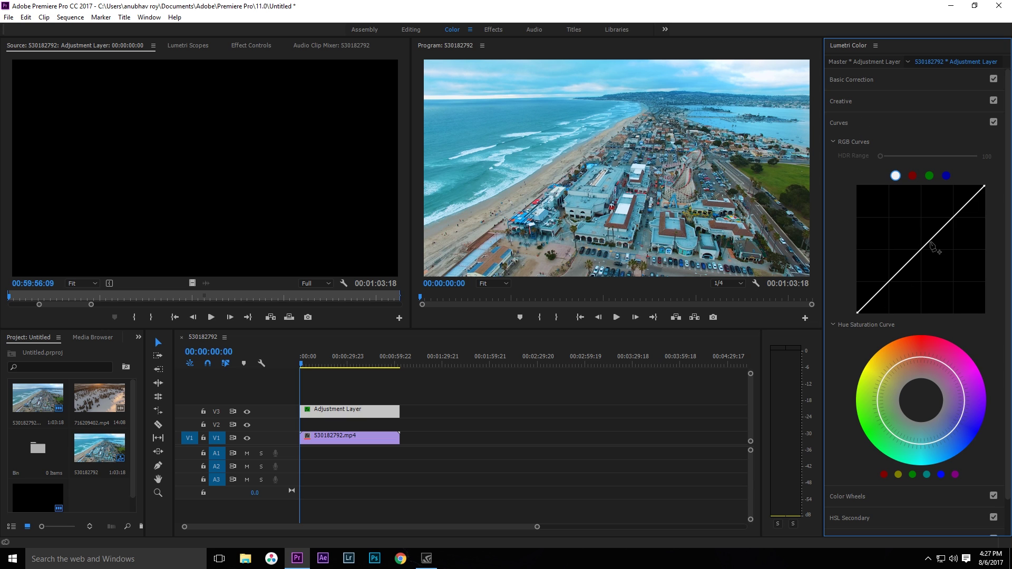
{"action": "left_click_drag", "start_coordinate": [931, 242], "coordinate": [929, 243]}
{"action": "mouse_move", "coordinate": [929, 243]}
{"action": "left_mouse_down"}
{"action": "mouse_move", "coordinate": [917, 233]}
{"action": "mouse_move", "coordinate": [929, 244]}
{"action": "left_mouse_up"}
Return Lumetri to the Basic Correction settings, keeping Temperature -4.3 and Contrast 15.2.
{"action": "left_click", "coordinate": [868, 128]}
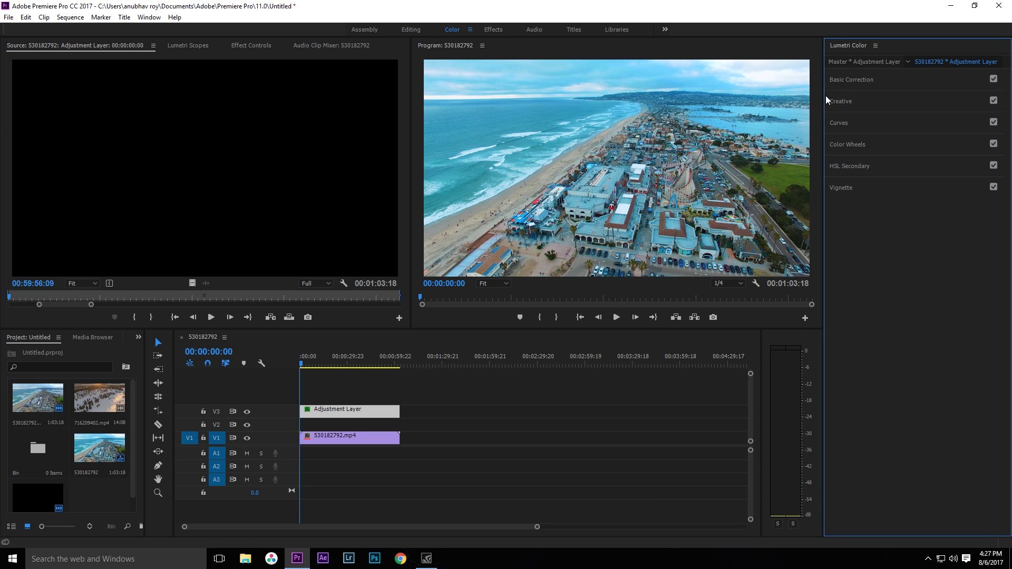
{"action": "left_click", "coordinate": [857, 101]}
{"action": "left_click", "coordinate": [920, 78]}
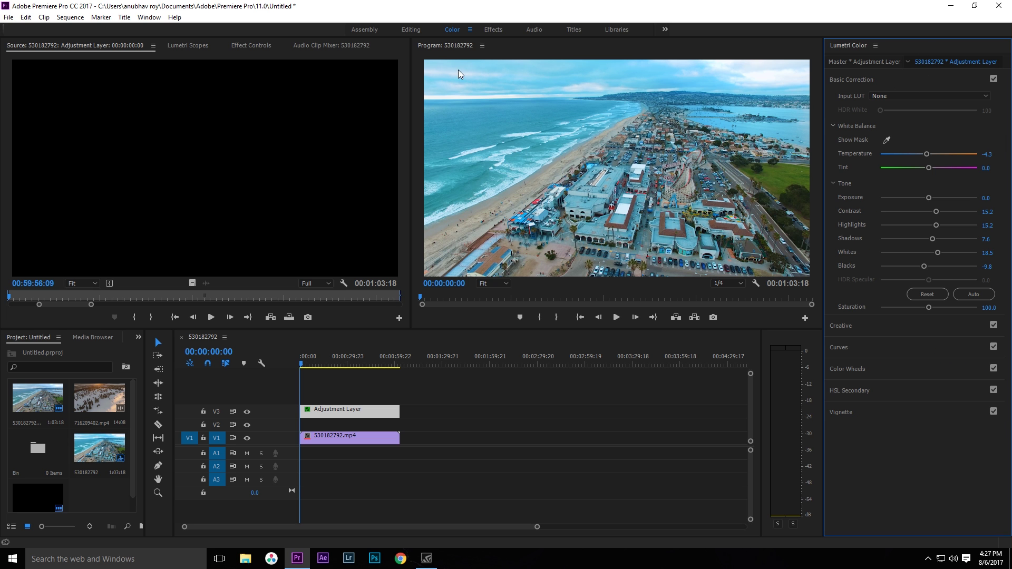
In the Editing workspace, hide track V3 and play the ungraded footage.
{"action": "left_click", "coordinate": [412, 27]}
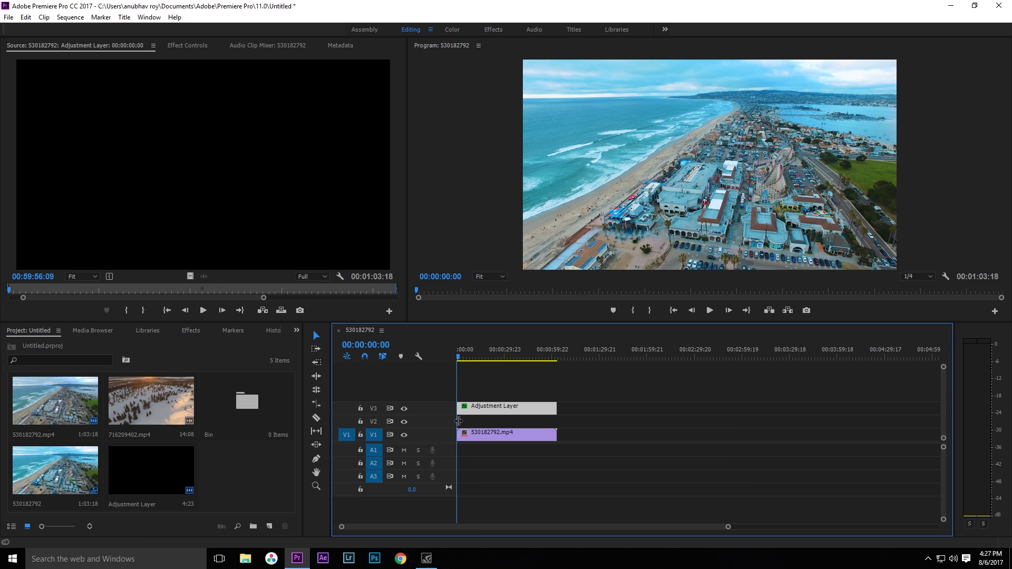
{"action": "left_click", "coordinate": [405, 408]}
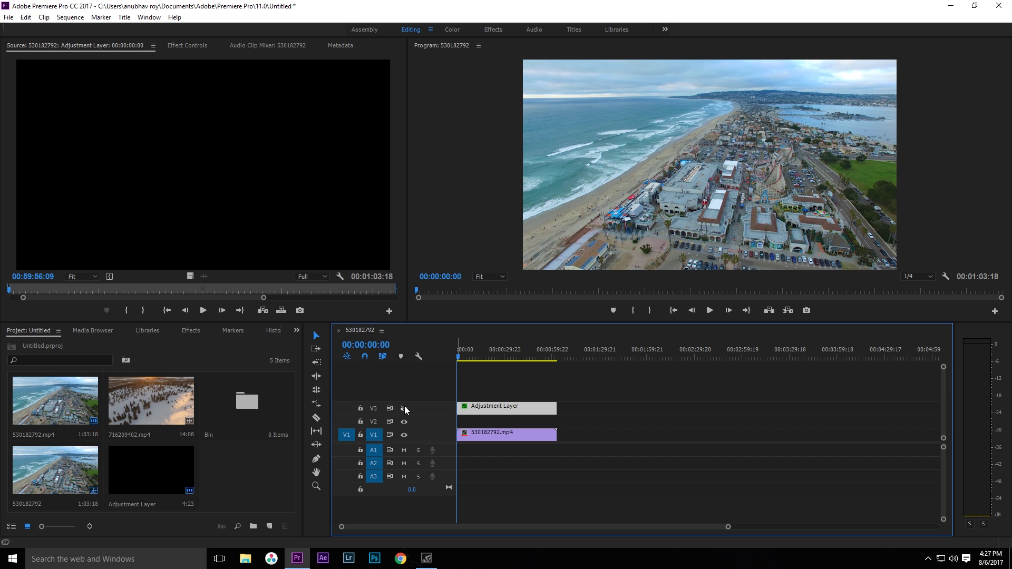
{"action": "left_click_drag", "start_coordinate": [459, 364], "coordinate": [470, 360]}
{"action": "left_click", "coordinate": [710, 311]}
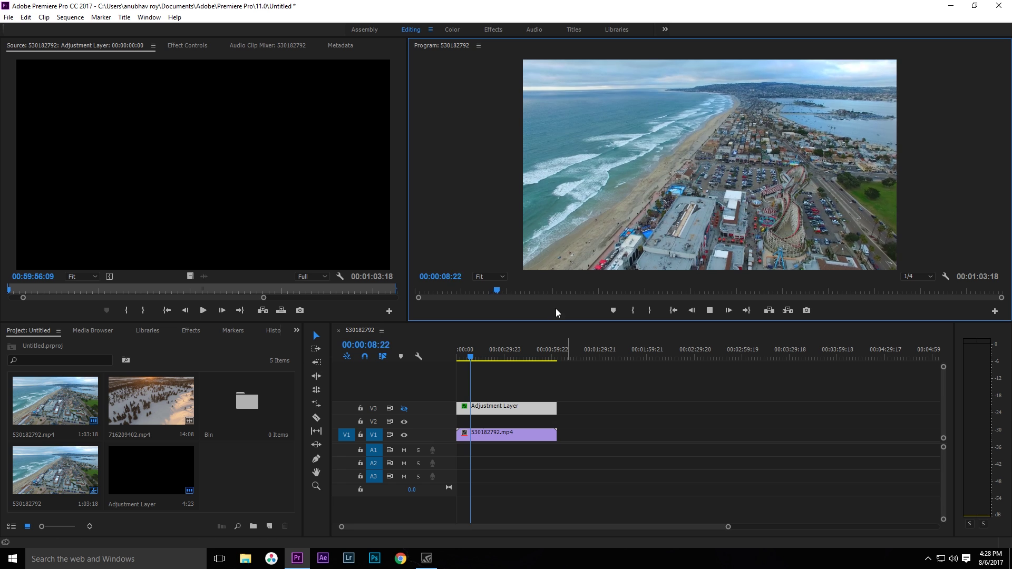
Turn V3's adjustment layer back on to see the grade, then stop playback.
{"action": "left_click", "coordinate": [405, 417]}
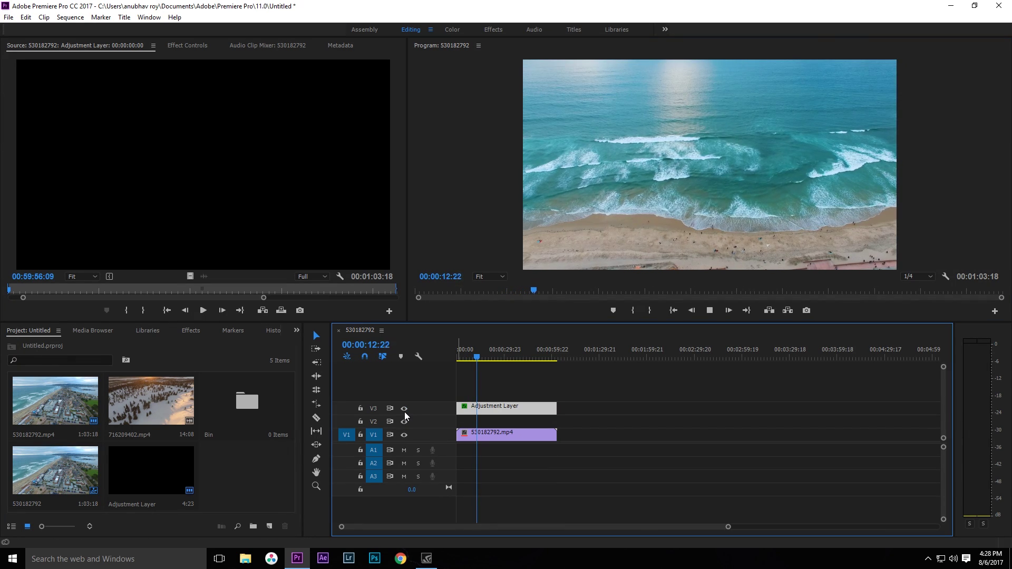
{"action": "left_click", "coordinate": [405, 414]}
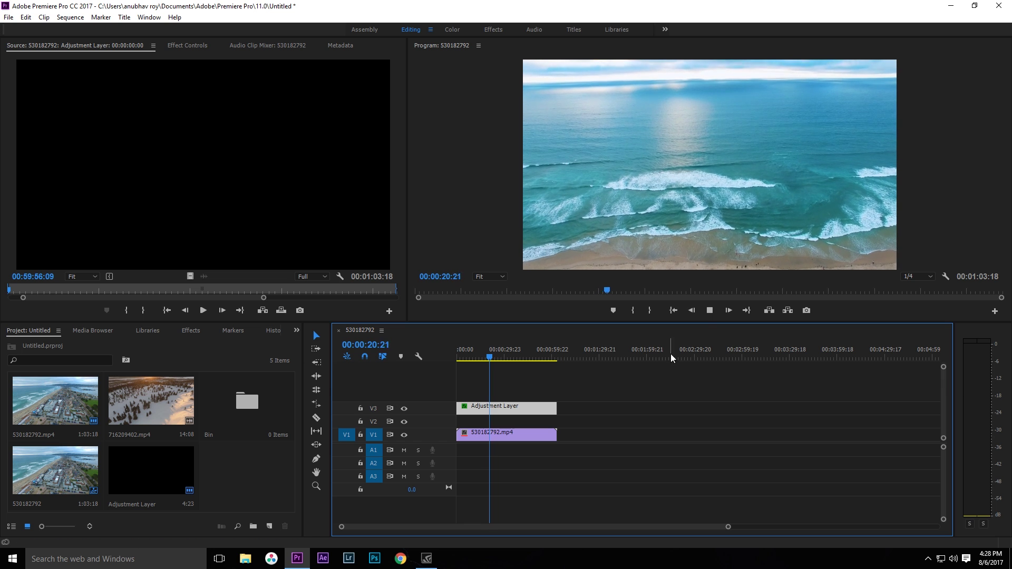
{"action": "left_click", "coordinate": [710, 311]}
Browse in File Explorer to New Volume (D:) > YouTube > PNGs.
{"action": "left_click", "coordinate": [245, 559]}
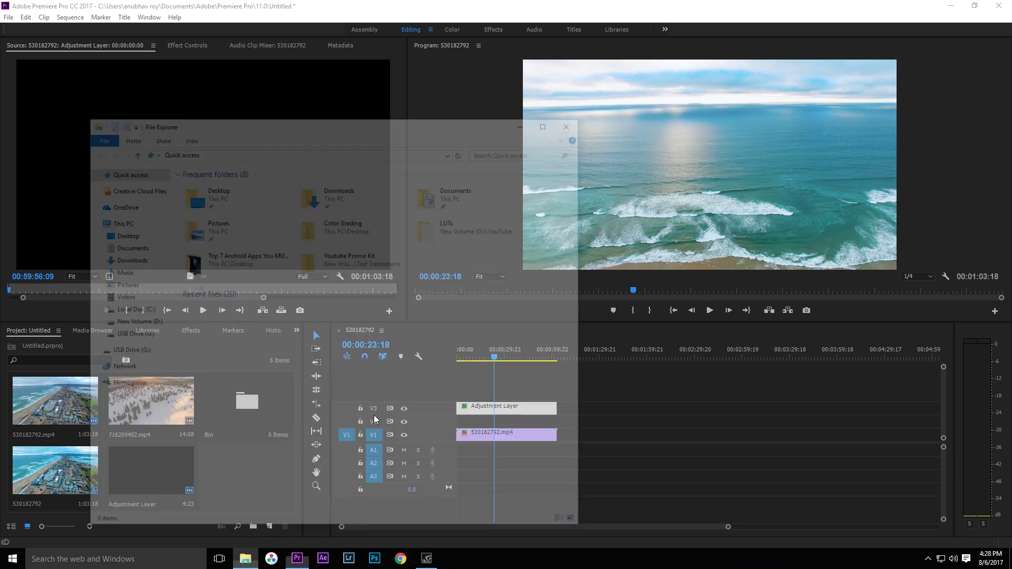
{"action": "left_click_drag", "start_coordinate": [534, 126], "coordinate": [701, 111]}
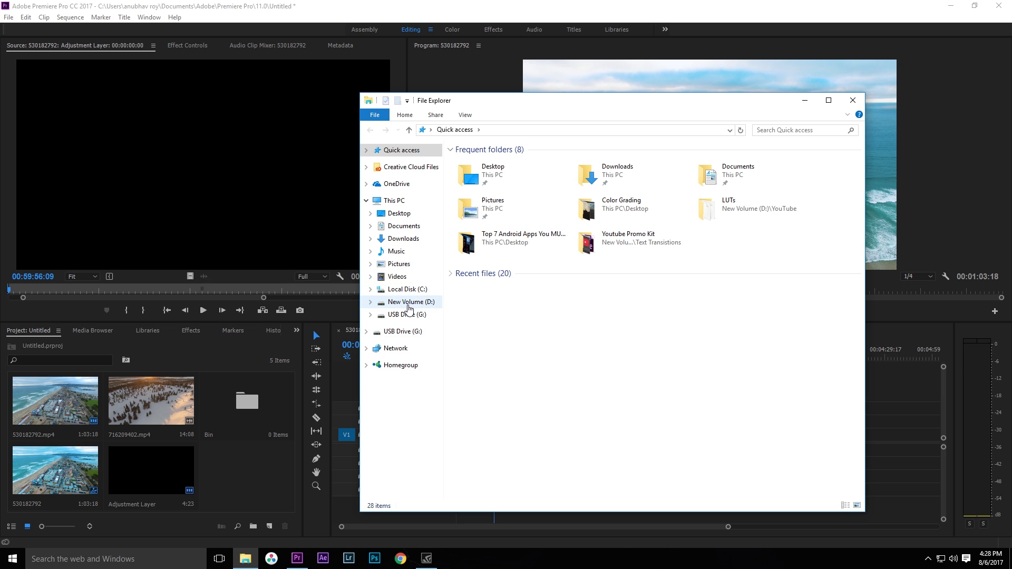
{"action": "left_click", "coordinate": [409, 305]}
{"action": "double_click", "coordinate": [535, 200]}
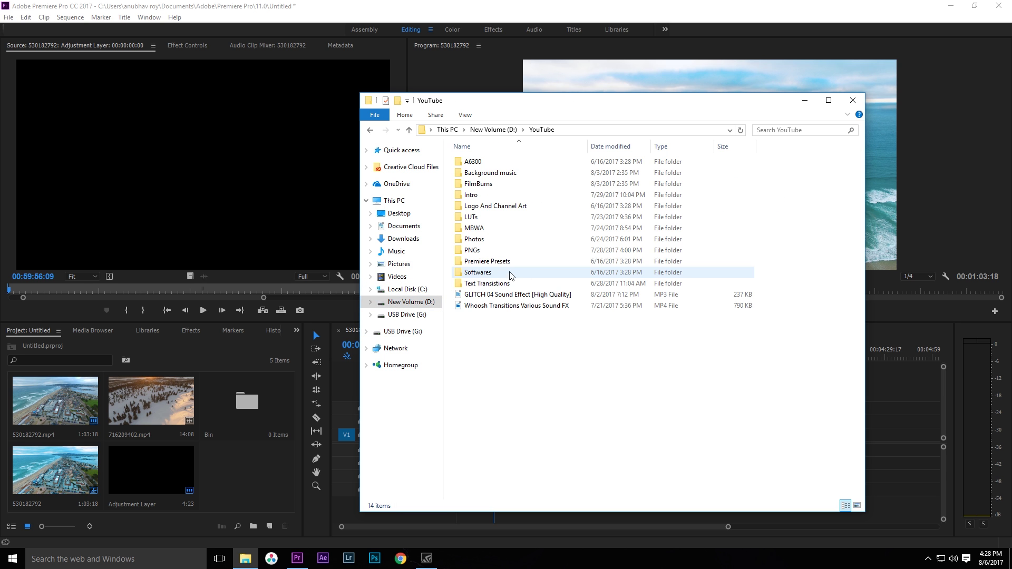
{"action": "double_click", "coordinate": [491, 255]}
Drag black bars cinematic.png onto V4 above the Adjustment Layer.
{"action": "left_click_drag", "start_coordinate": [713, 164], "coordinate": [232, 449]}
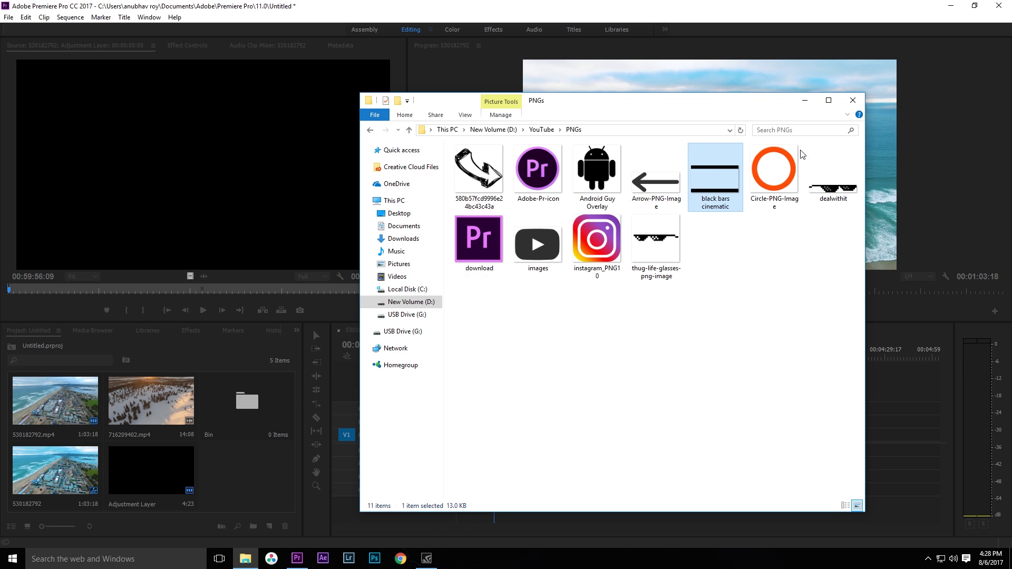
{"action": "left_click", "coordinate": [853, 100]}
{"action": "left_click_drag", "start_coordinate": [254, 490], "coordinate": [557, 400]}
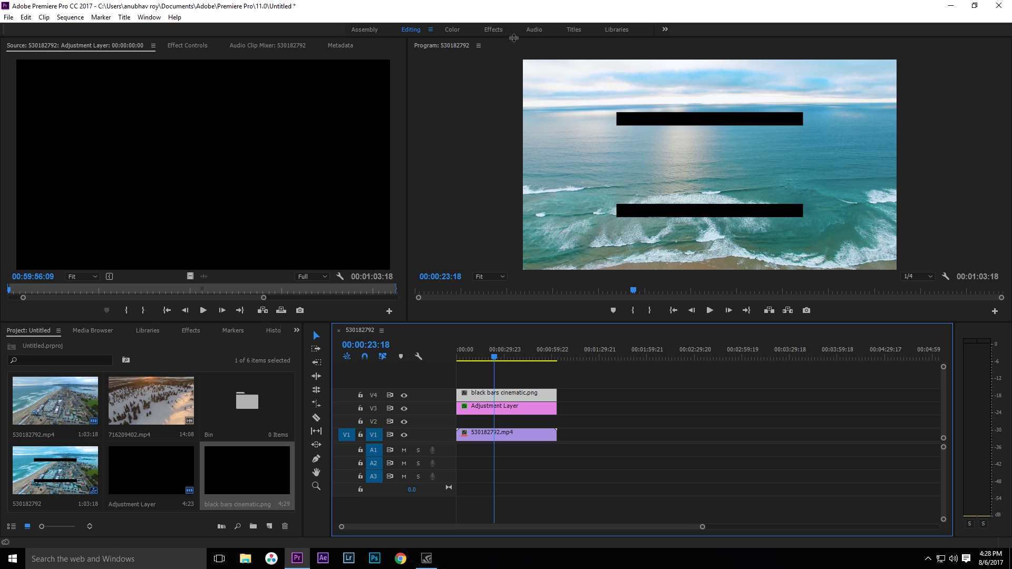
Scale the black bars image to 202 in Effect Controls, then return to the sequence start in Editing.
{"action": "left_click", "coordinate": [495, 29]}
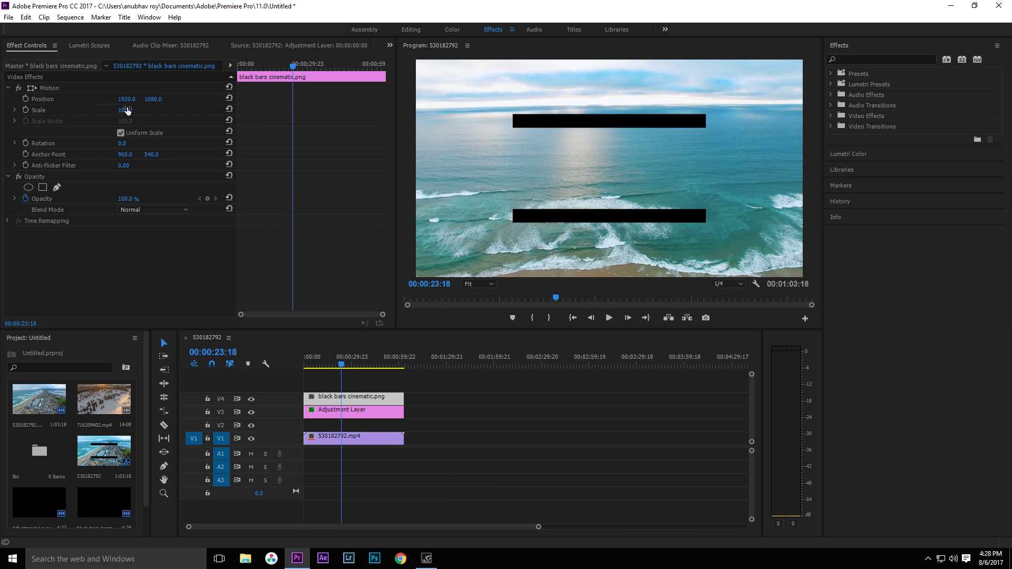
{"action": "left_click_drag", "start_coordinate": [126, 109], "coordinate": [181, 109]}
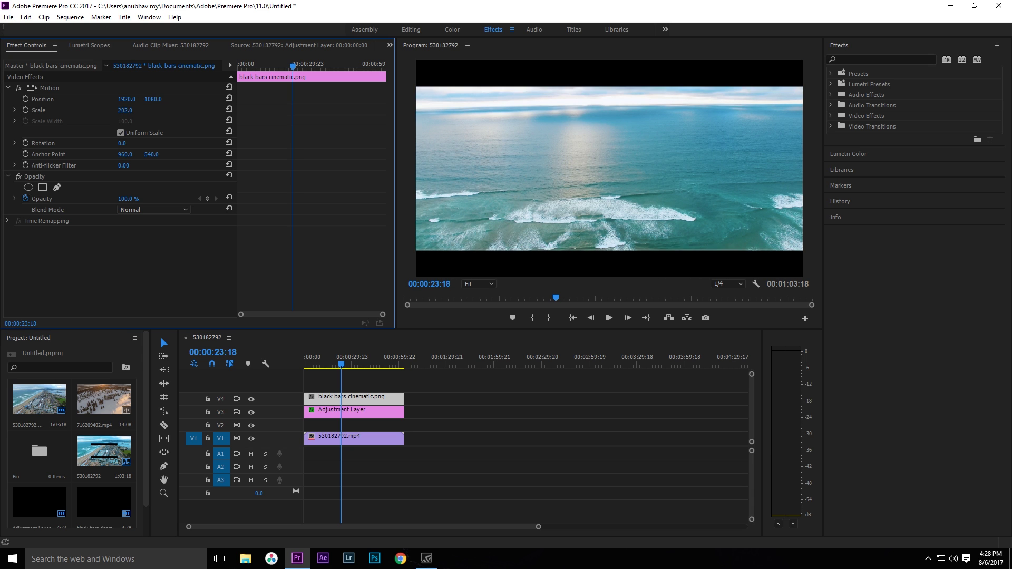
{"action": "left_click", "coordinate": [478, 55]}
{"action": "left_click", "coordinate": [411, 29]}
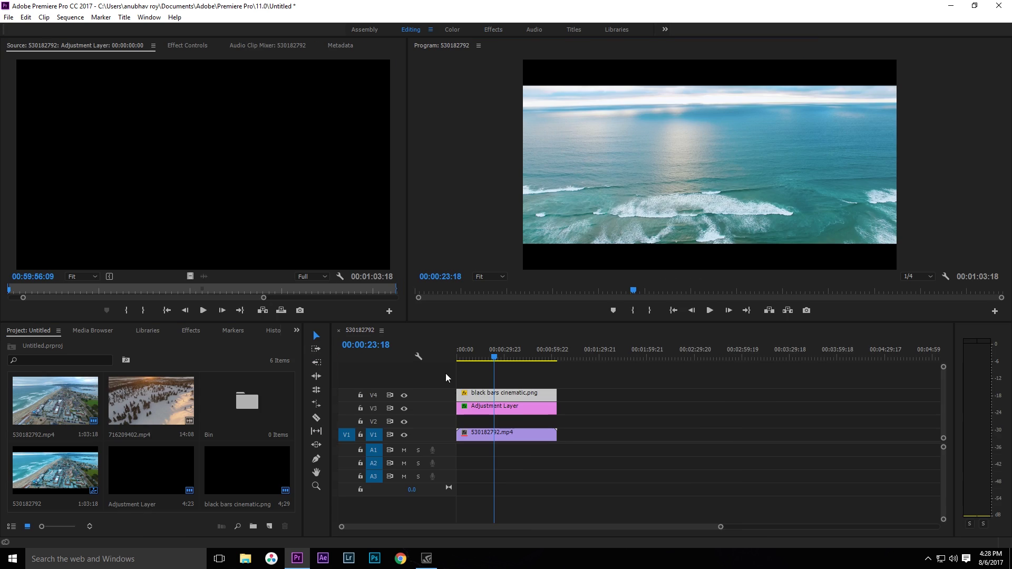
{"action": "left_click", "coordinate": [417, 290]}
{"action": "left_click", "coordinate": [710, 311]}
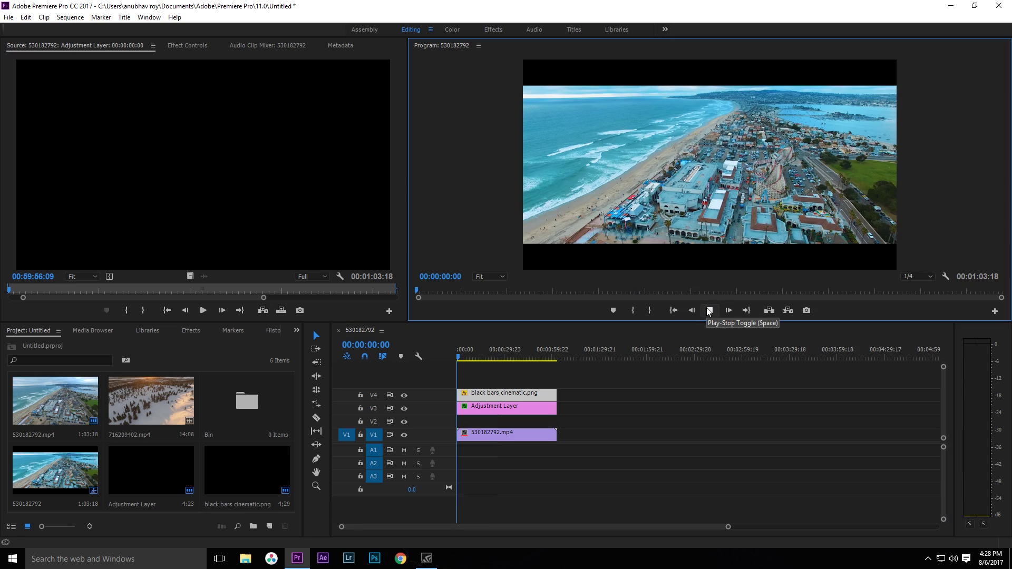